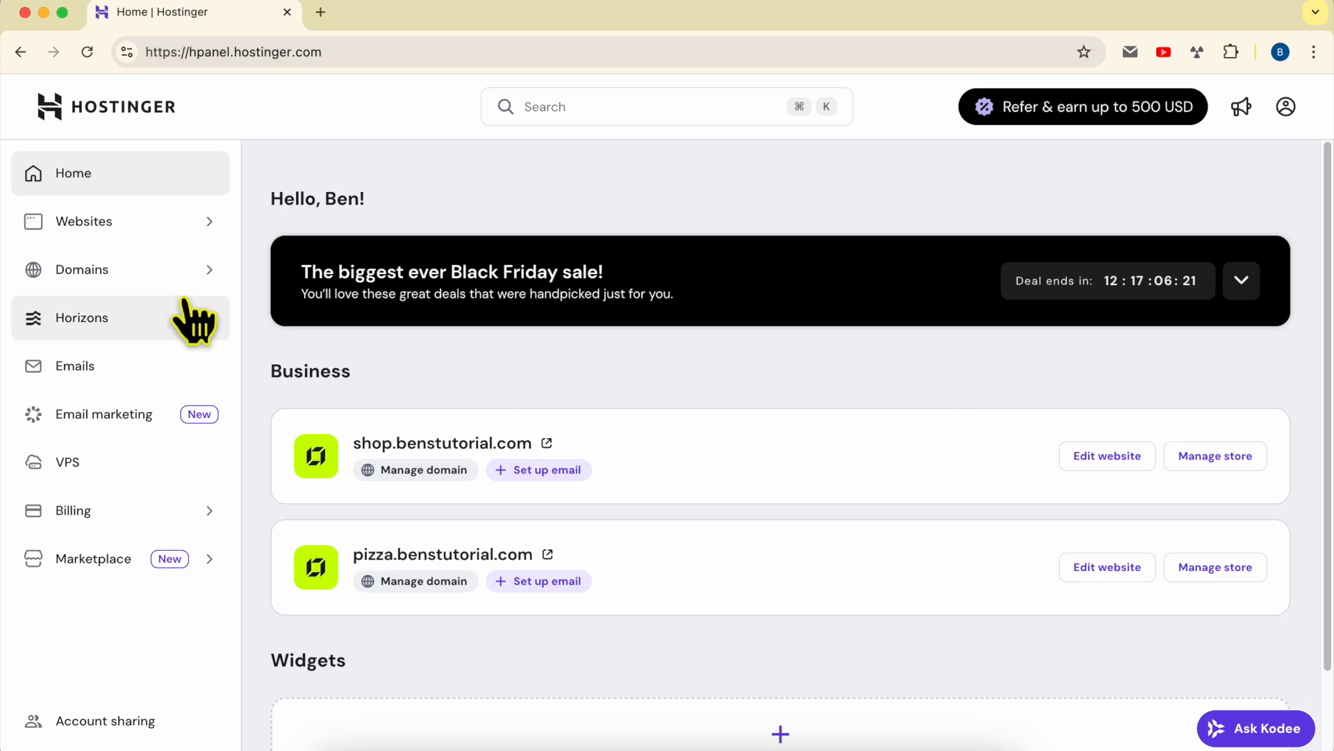
- Open shop.benstutorial.com from the Websites list in the Website Builder editor
{"action": "left_click", "coordinate": [97, 230]}
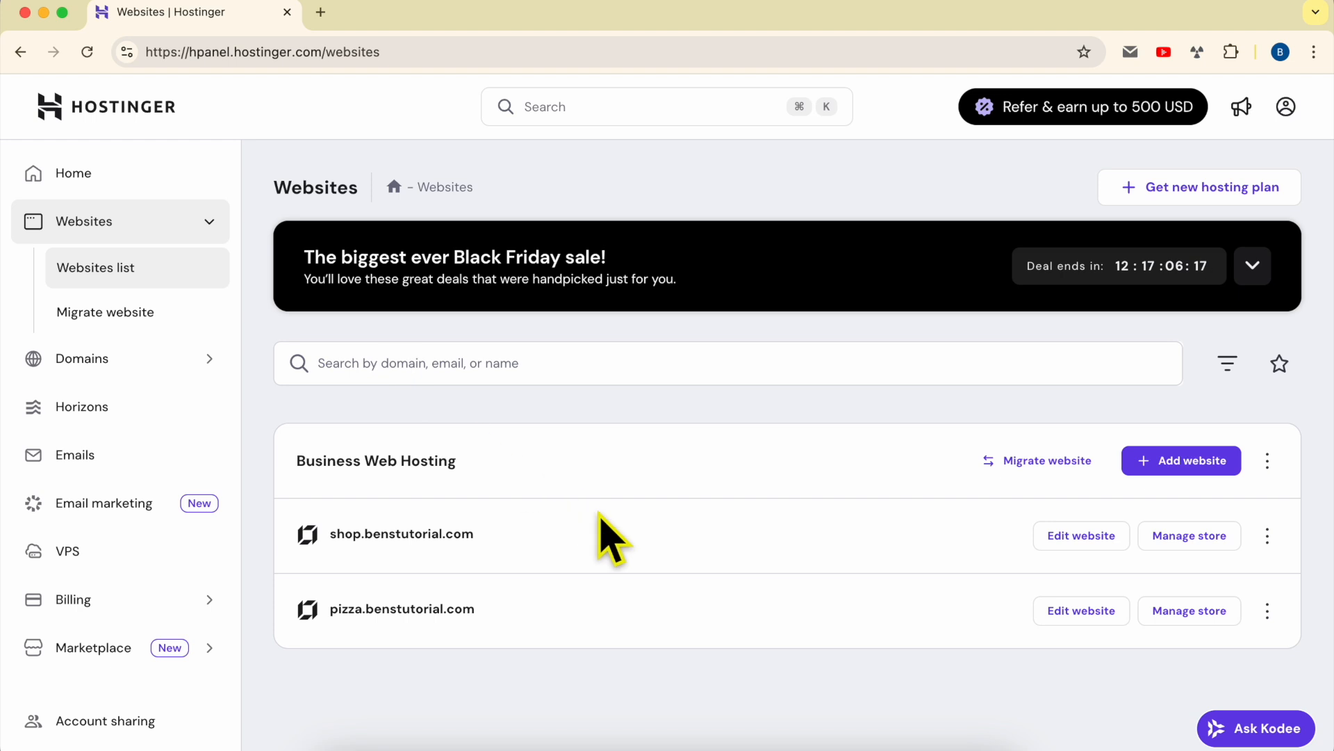
{"action": "double_click", "coordinate": [588, 529]}
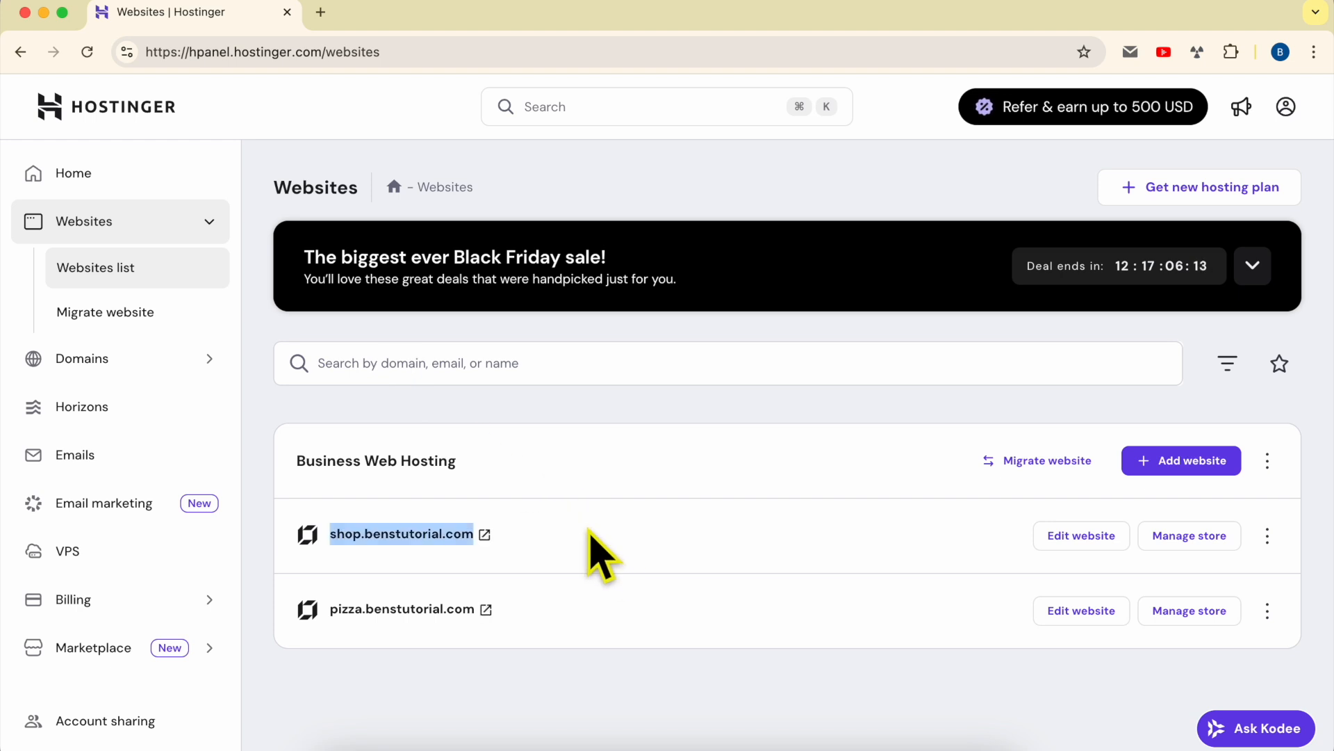
{"action": "left_click", "coordinate": [1079, 546]}
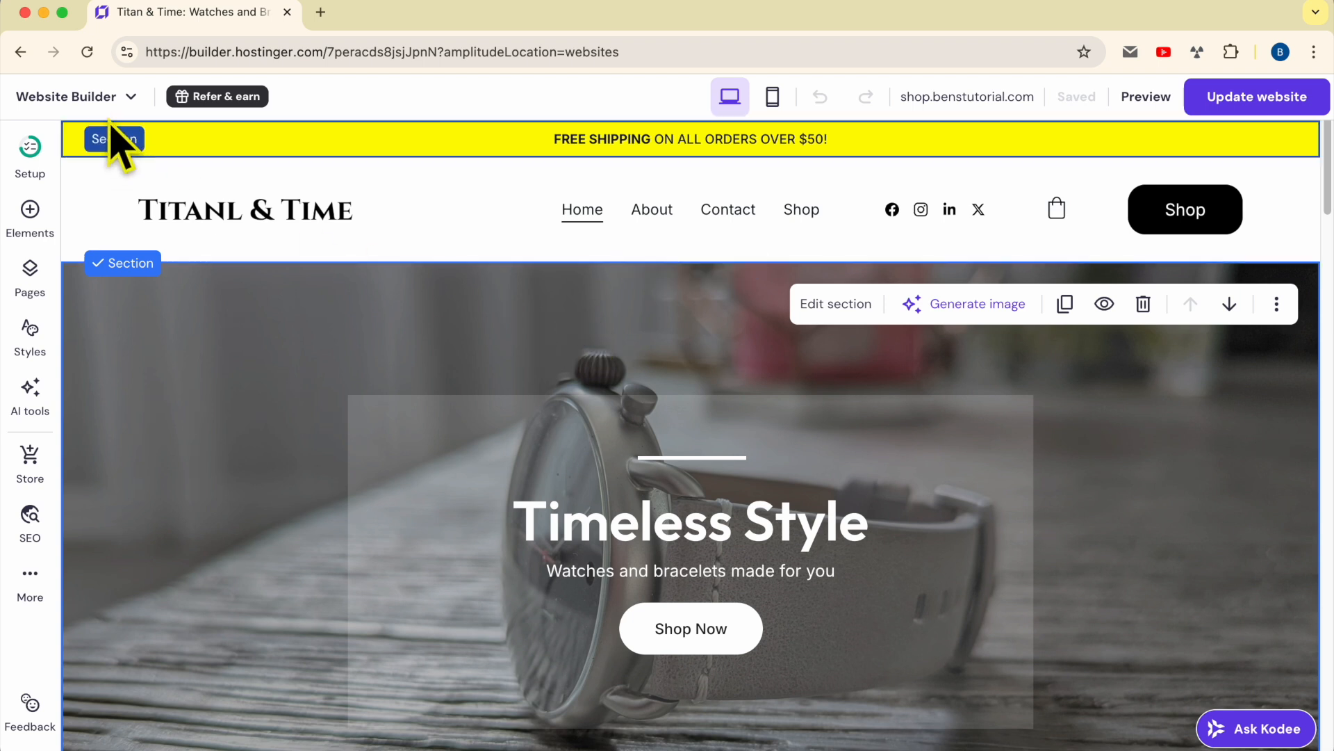
- Switch from the Website Builder to the Titan & Time store manager dashboard
{"action": "left_click", "coordinate": [85, 99]}
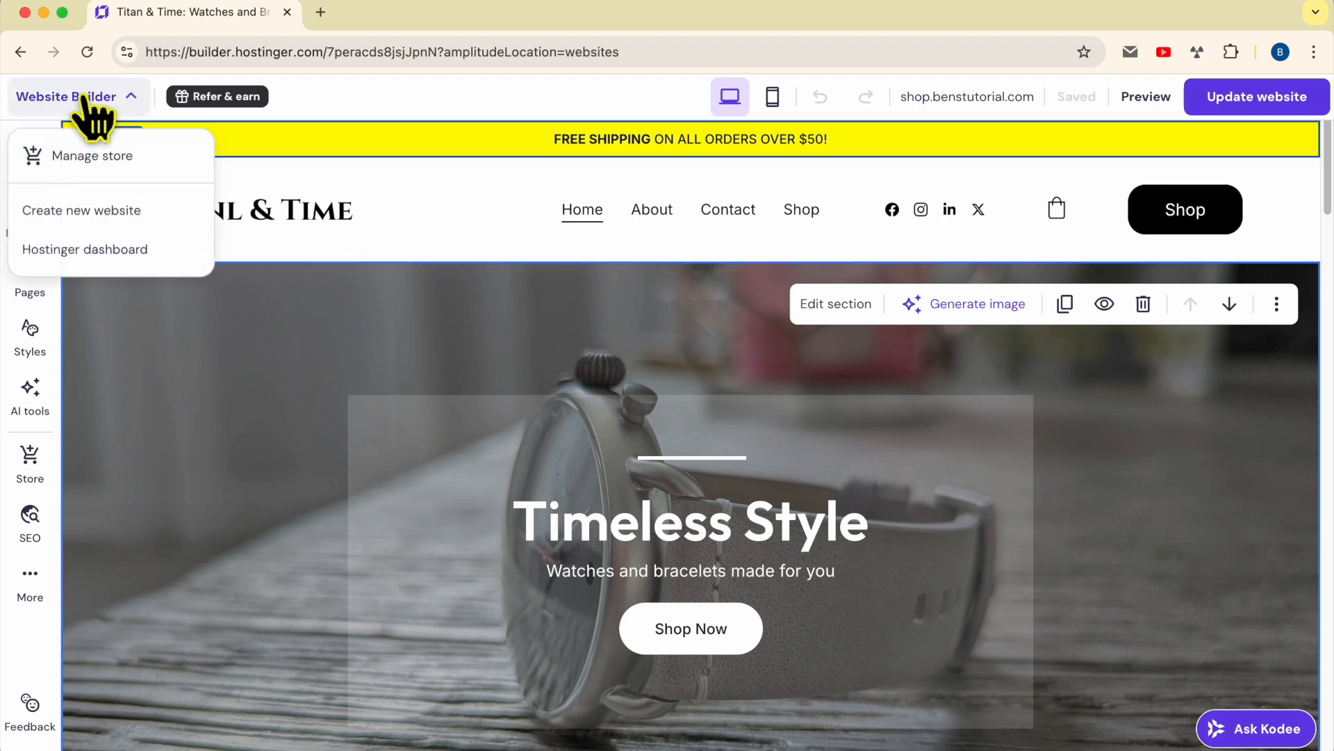
{"action": "left_click", "coordinate": [90, 157]}
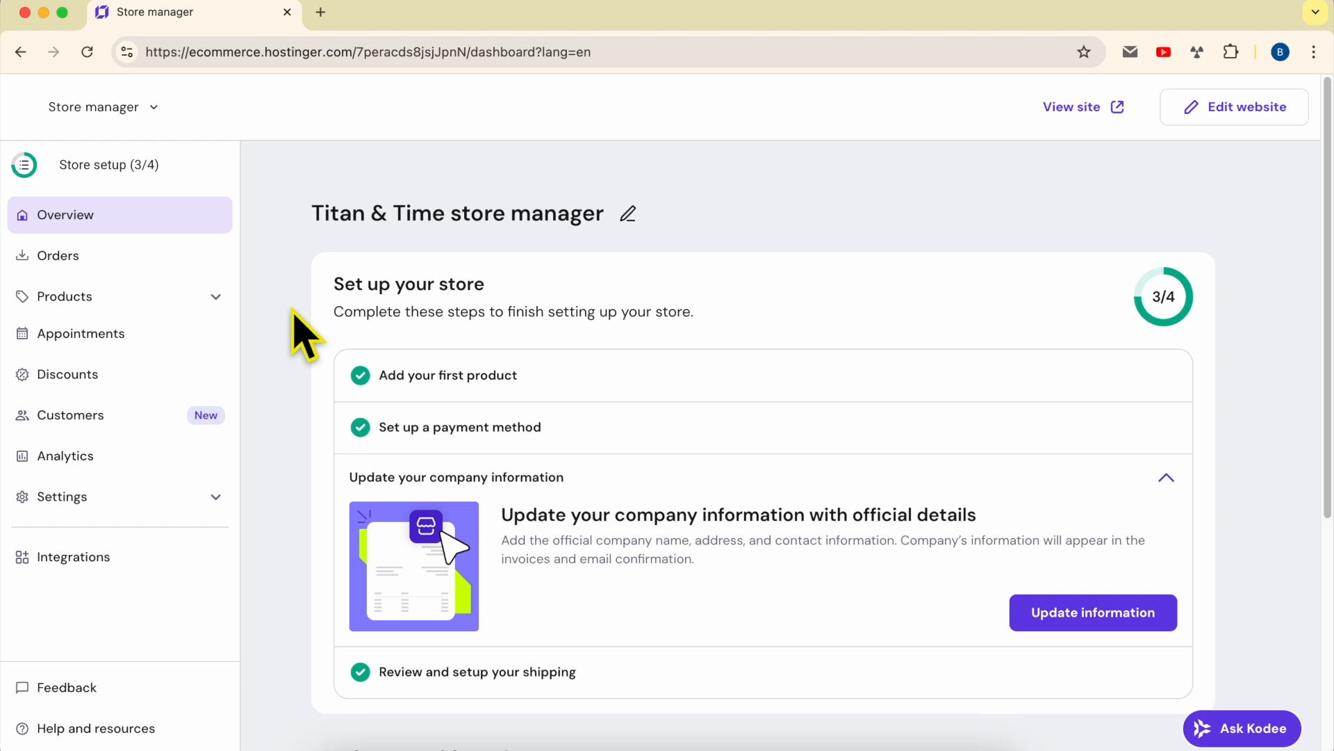
- Go to Shipping settings, showing the Morocco Regular zone, and start a new shipping zone
{"action": "left_click", "coordinate": [73, 499]}
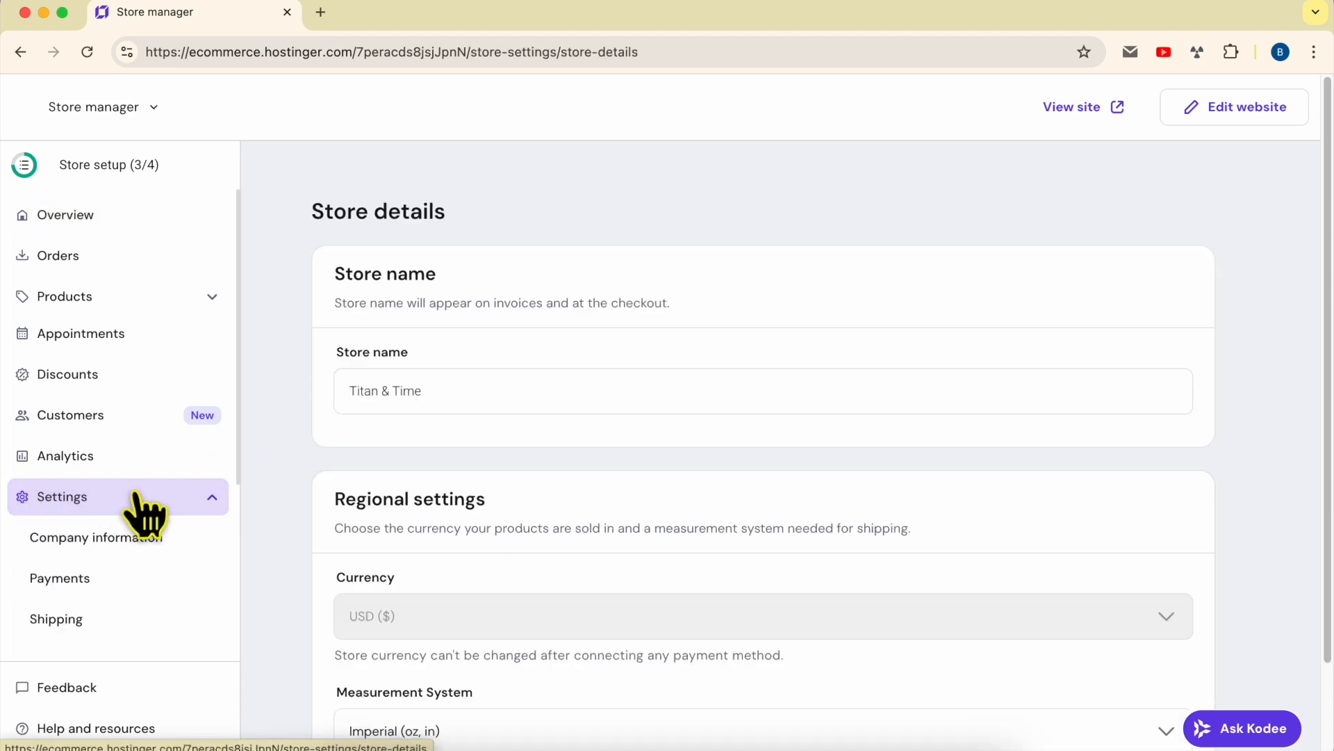
{"action": "scroll", "coordinate": [142, 514], "scroll_direction": "down", "scroll_amount": 3}
{"action": "left_click", "coordinate": [119, 438]}
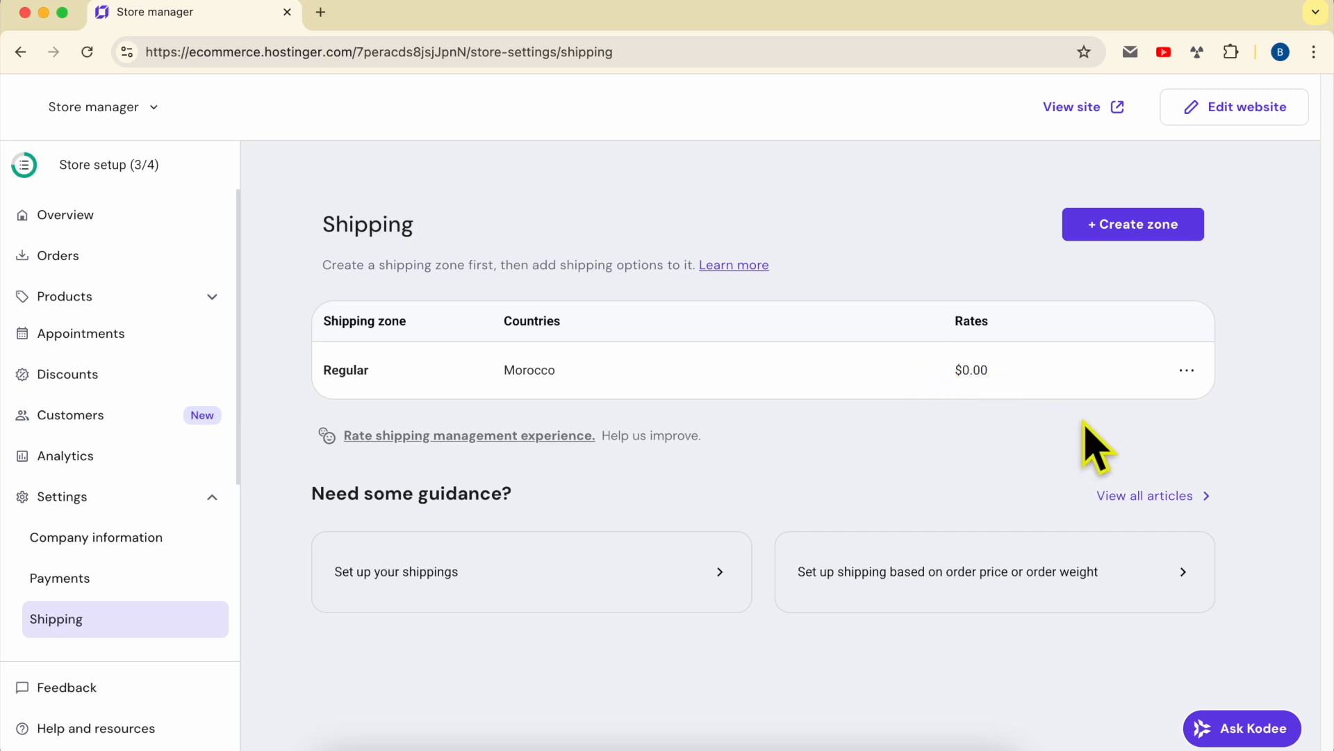
{"action": "left_click", "coordinate": [1124, 229]}
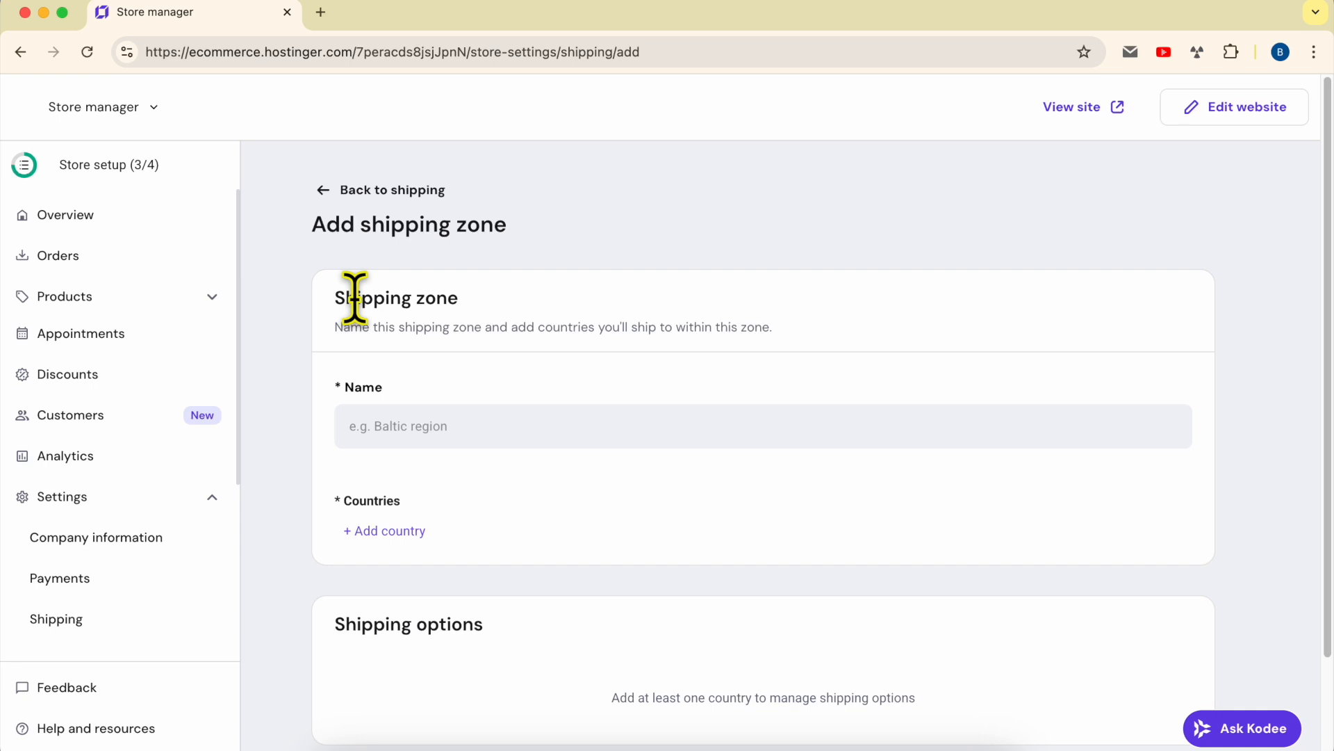
- Place the cursor in the new zone's empty Name field
{"action": "left_click", "coordinate": [410, 426]}
{"action": "left_click", "coordinate": [425, 431]}
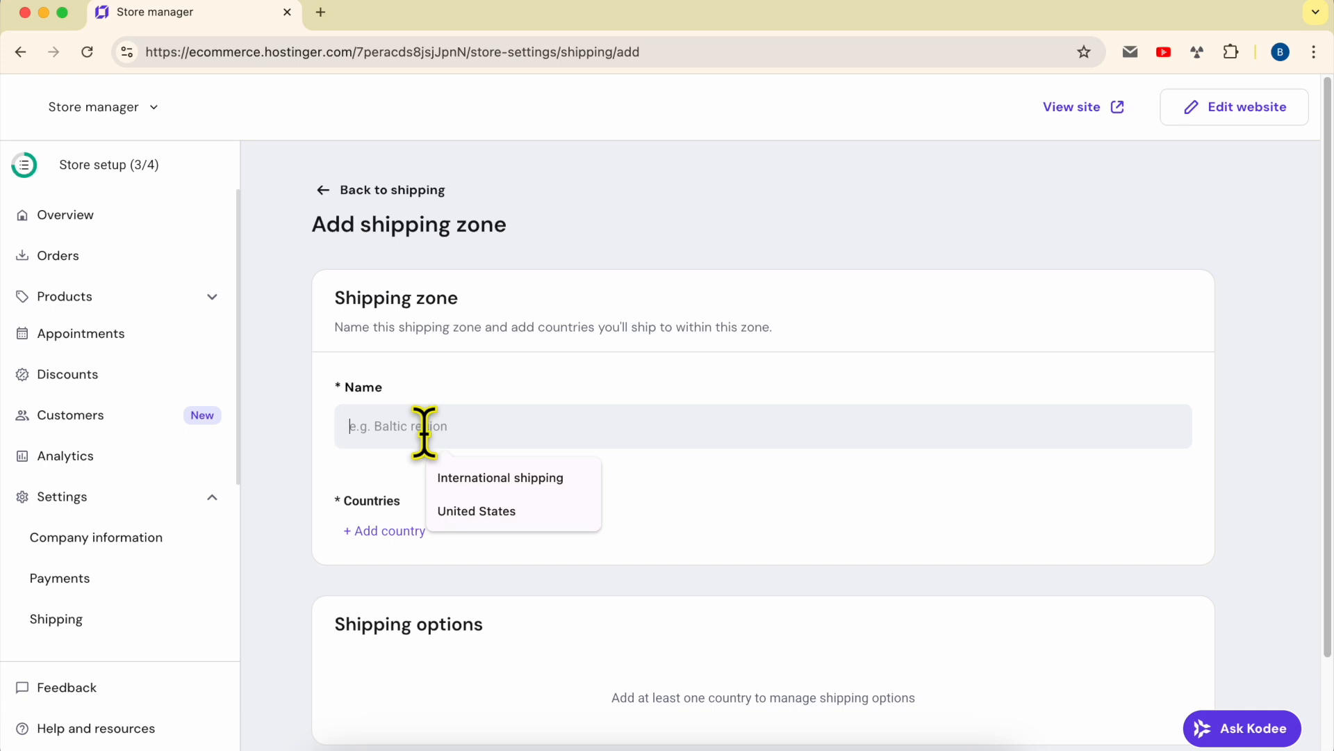
{"action": "type", "text": "Word"}
{"action": "key", "text": "BackSpace"}
{"action": "type", "text": "ldwide"}
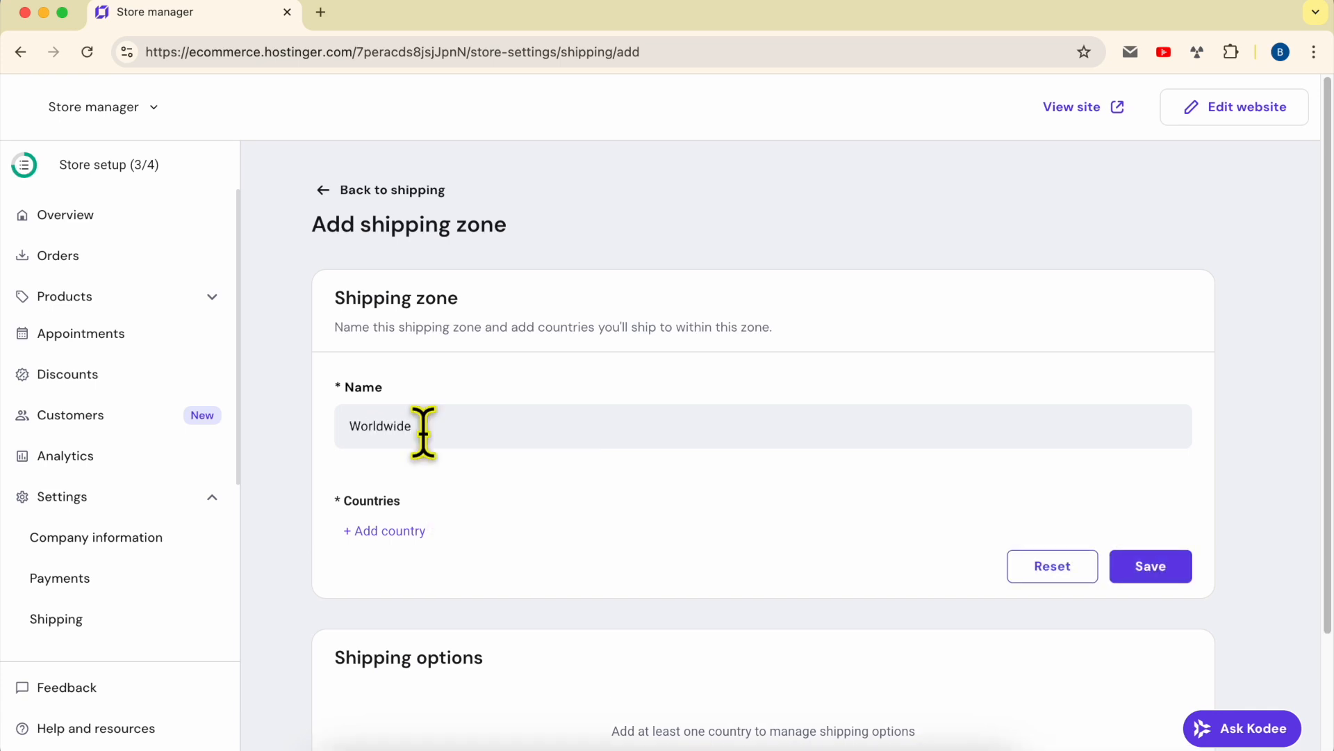
{"action": "left_click", "coordinate": [387, 532]}
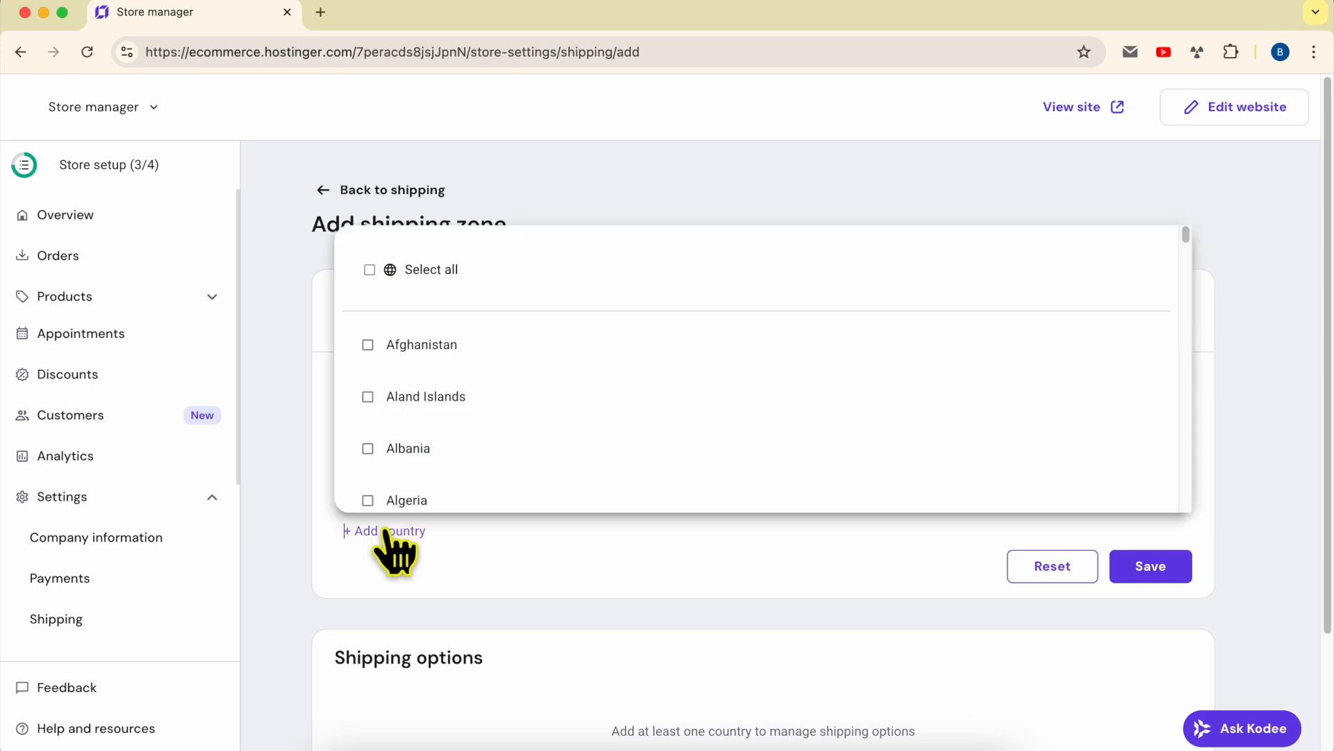
{"action": "left_click", "coordinate": [426, 270]}
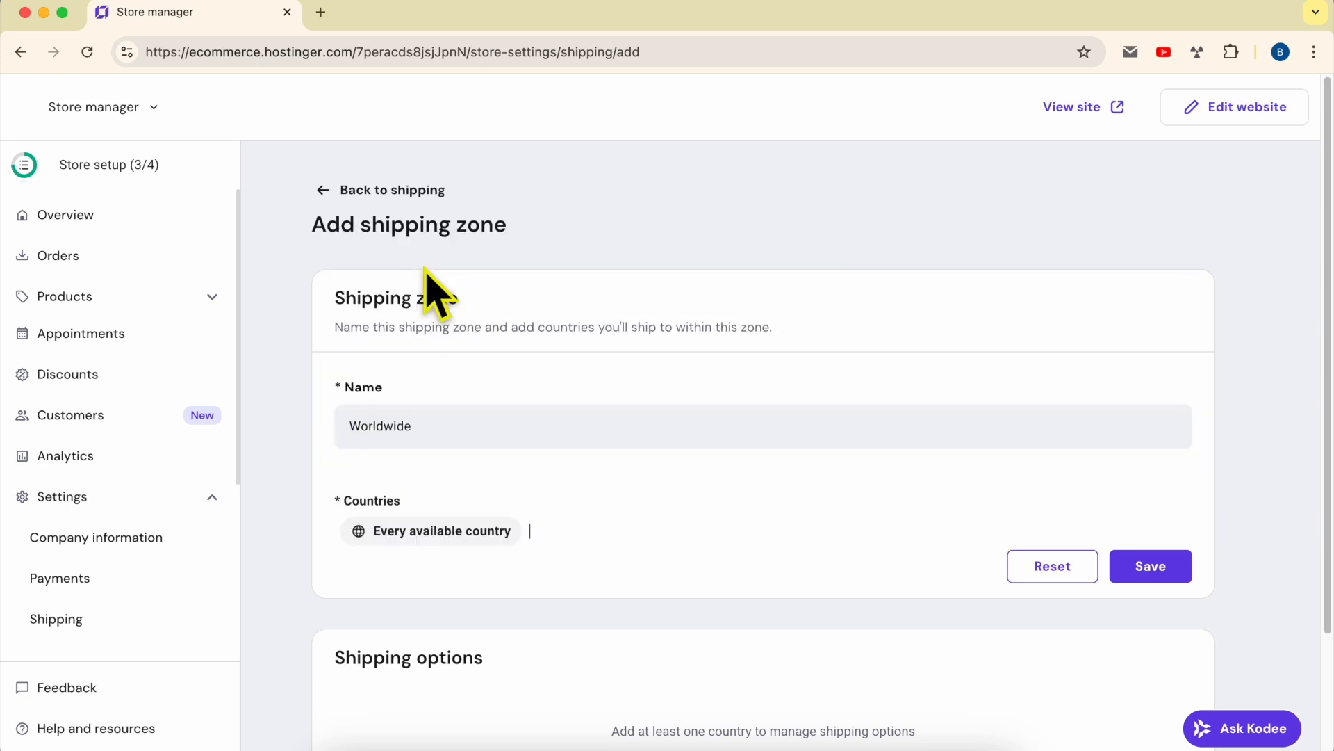
{"action": "left_click_drag", "start_coordinate": [328, 300], "coordinate": [560, 539]}
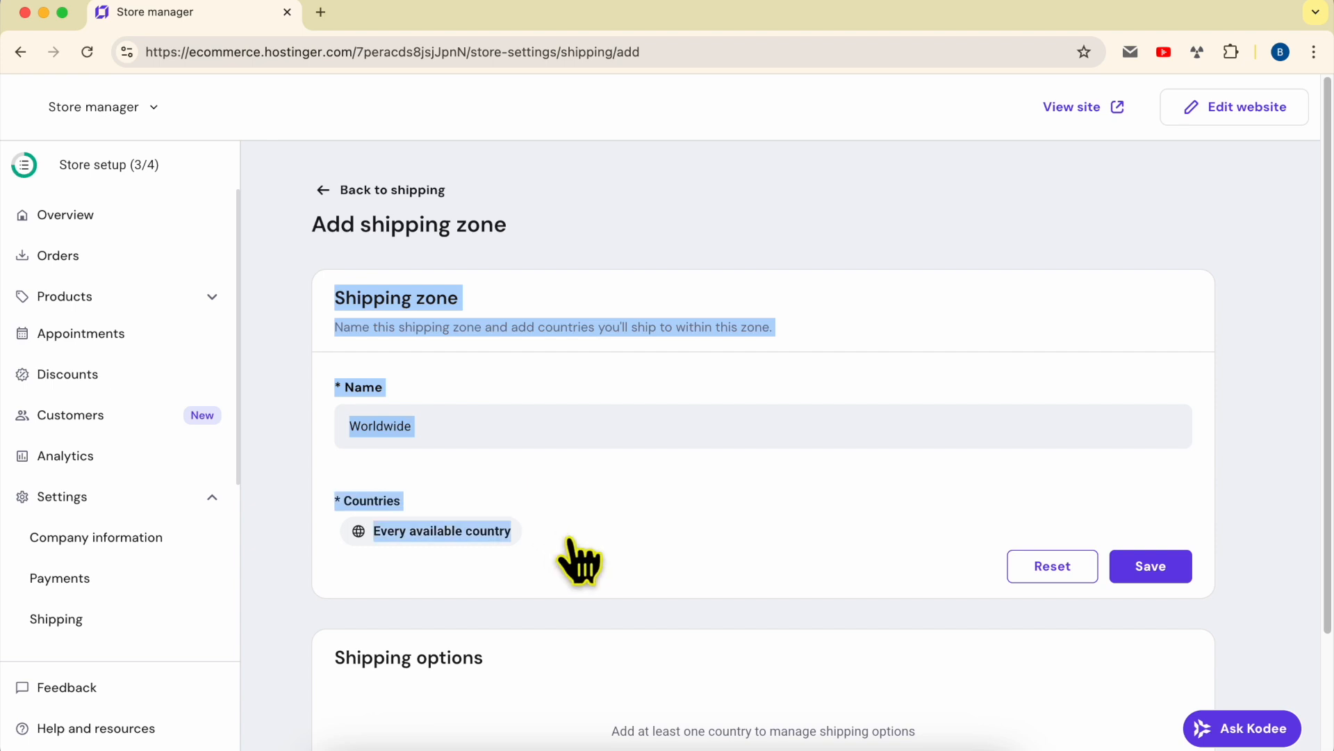
{"action": "left_click", "coordinate": [539, 382]}
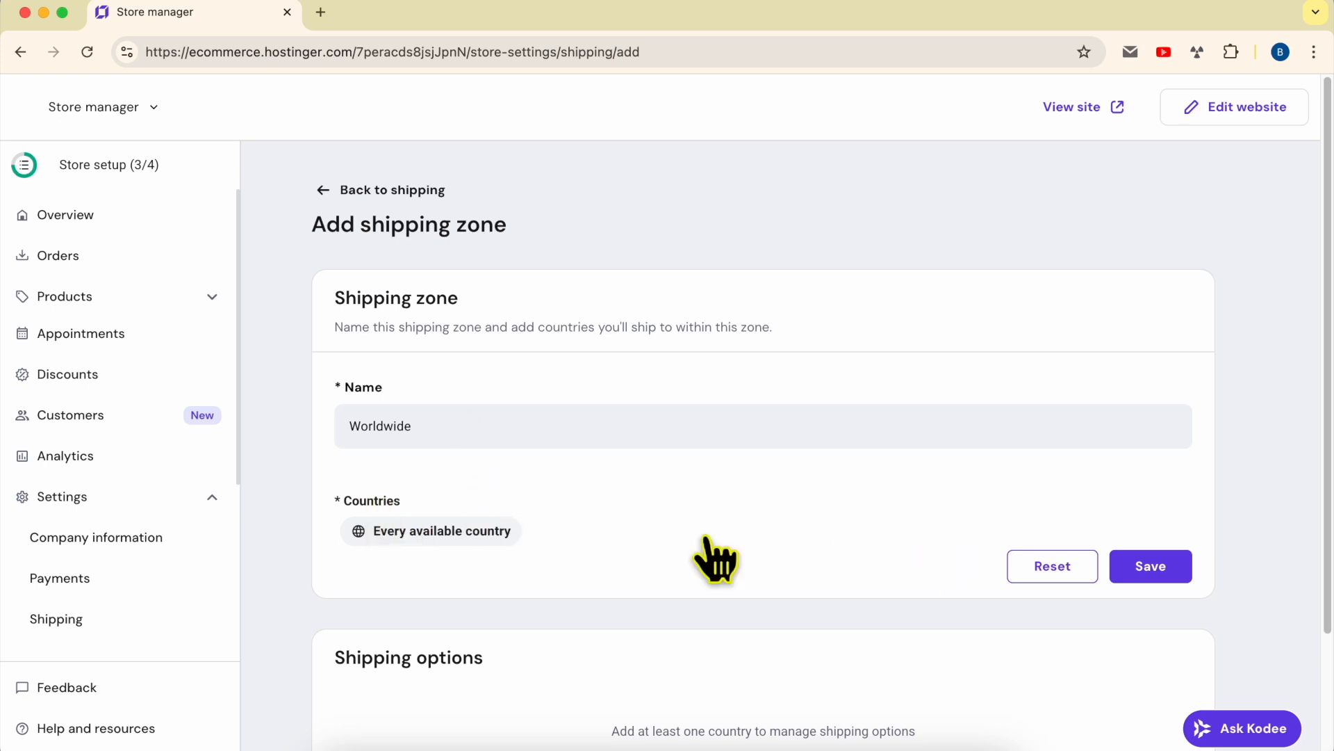
{"action": "left_click", "coordinate": [1043, 569]}
- Name the new zone 'United States' using the suggested name
{"action": "left_click", "coordinate": [471, 427]}
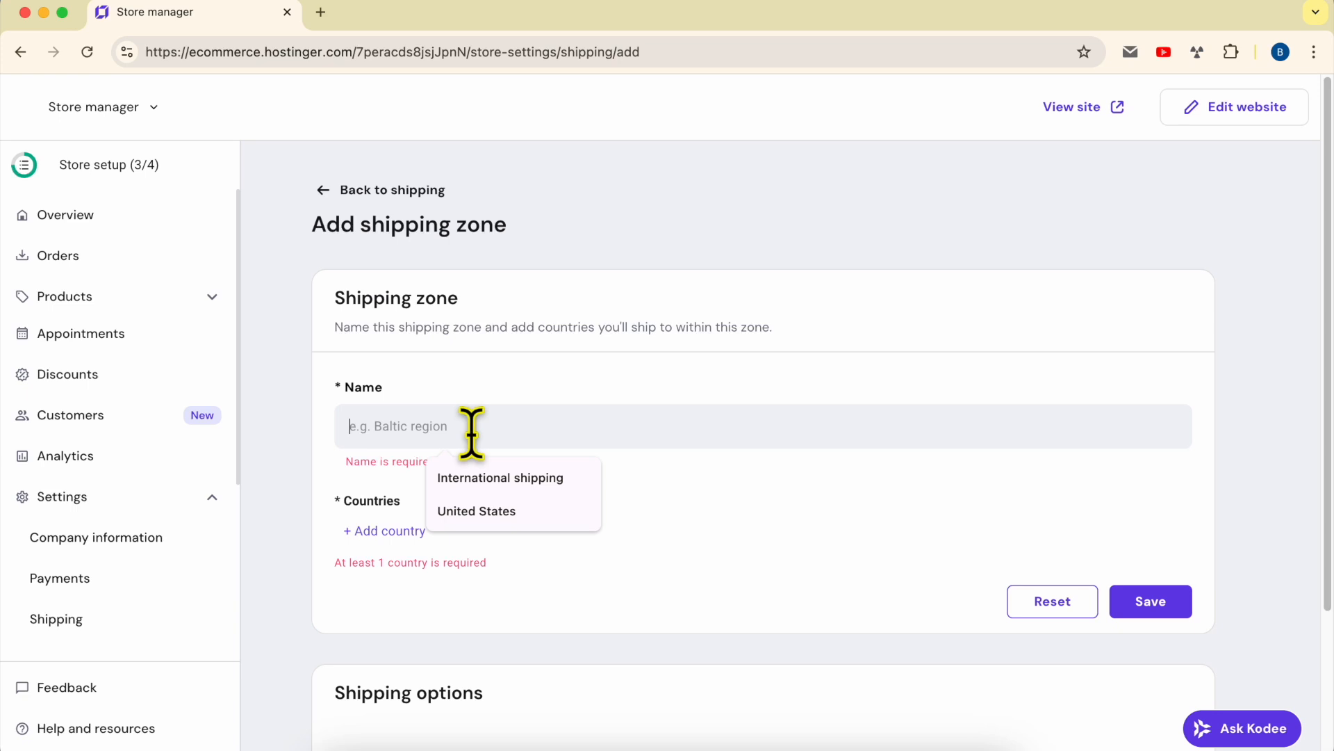
{"action": "type", "text": "United"}
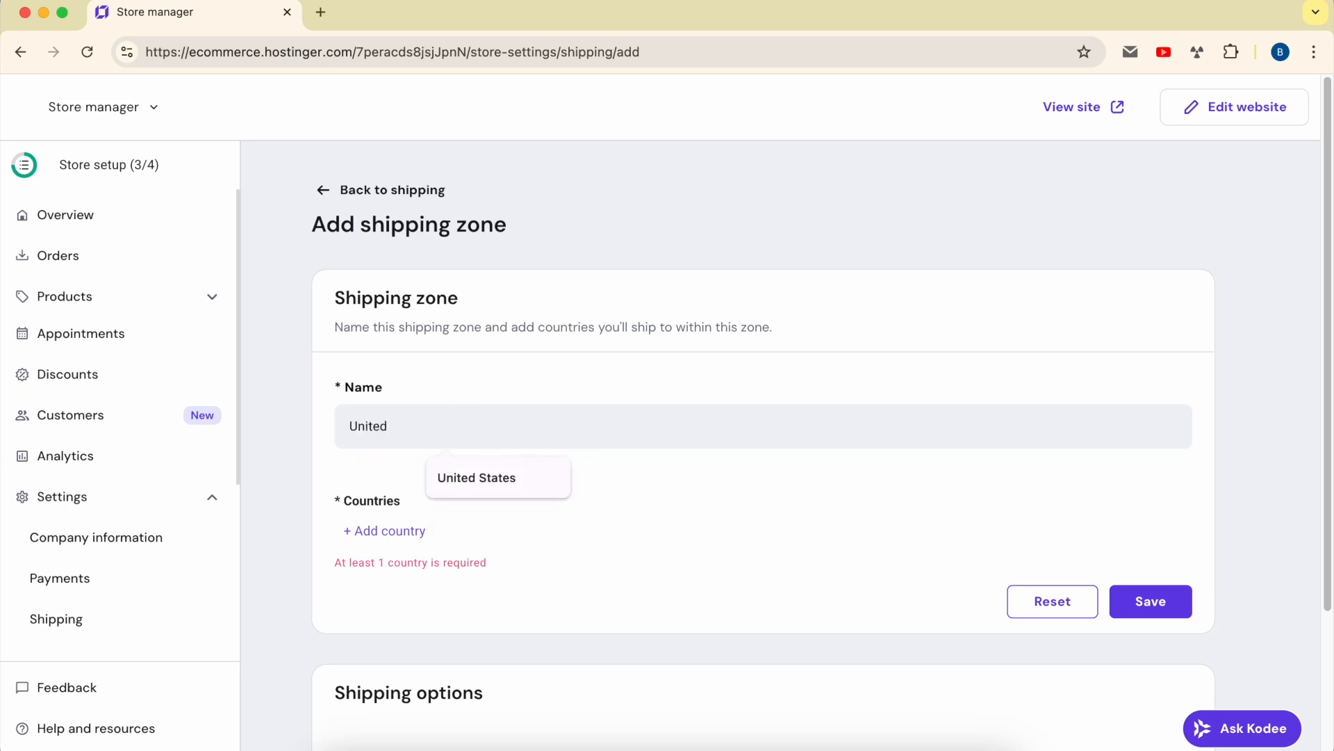
{"action": "key", "text": "Down"}
{"action": "key", "text": "Return"}
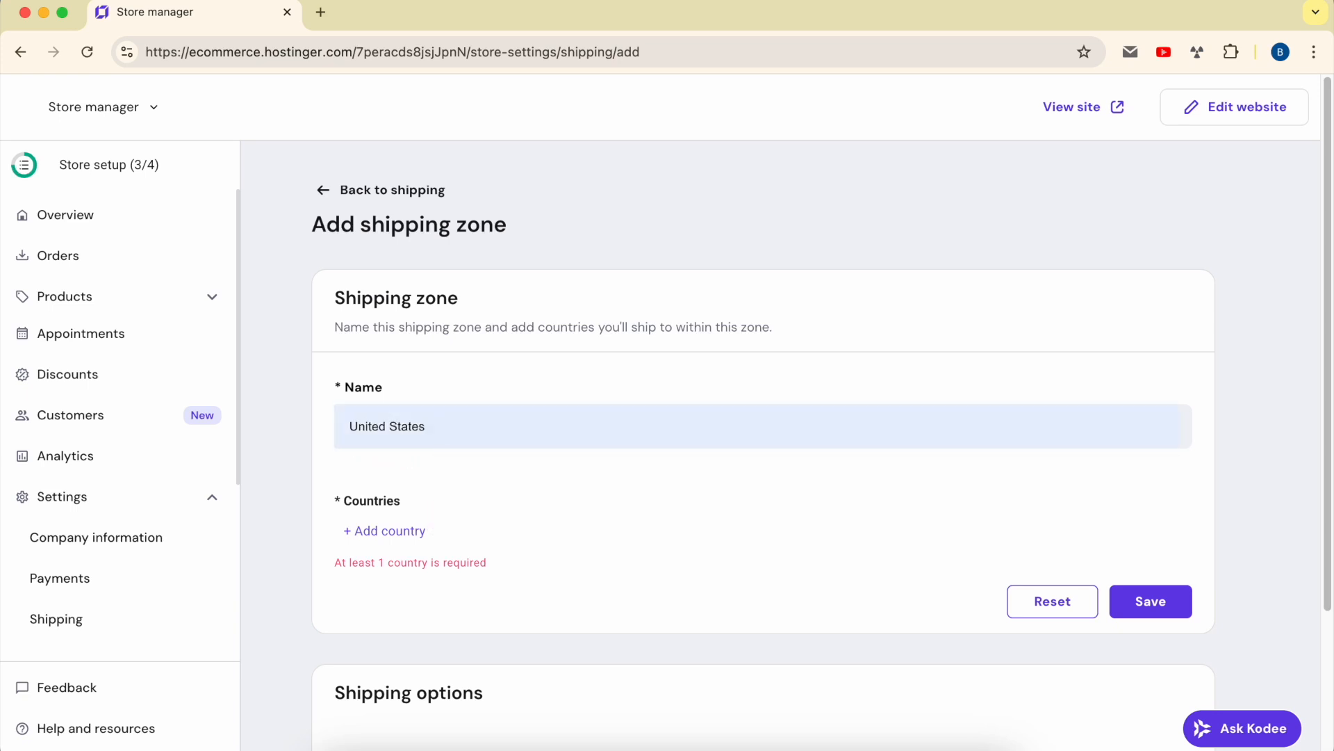
- Add United States to the zone and review its 57 of 57 included states
{"action": "left_click", "coordinate": [387, 532]}
{"action": "scroll", "coordinate": [504, 378], "scroll_direction": "down", "scroll_amount": 20}
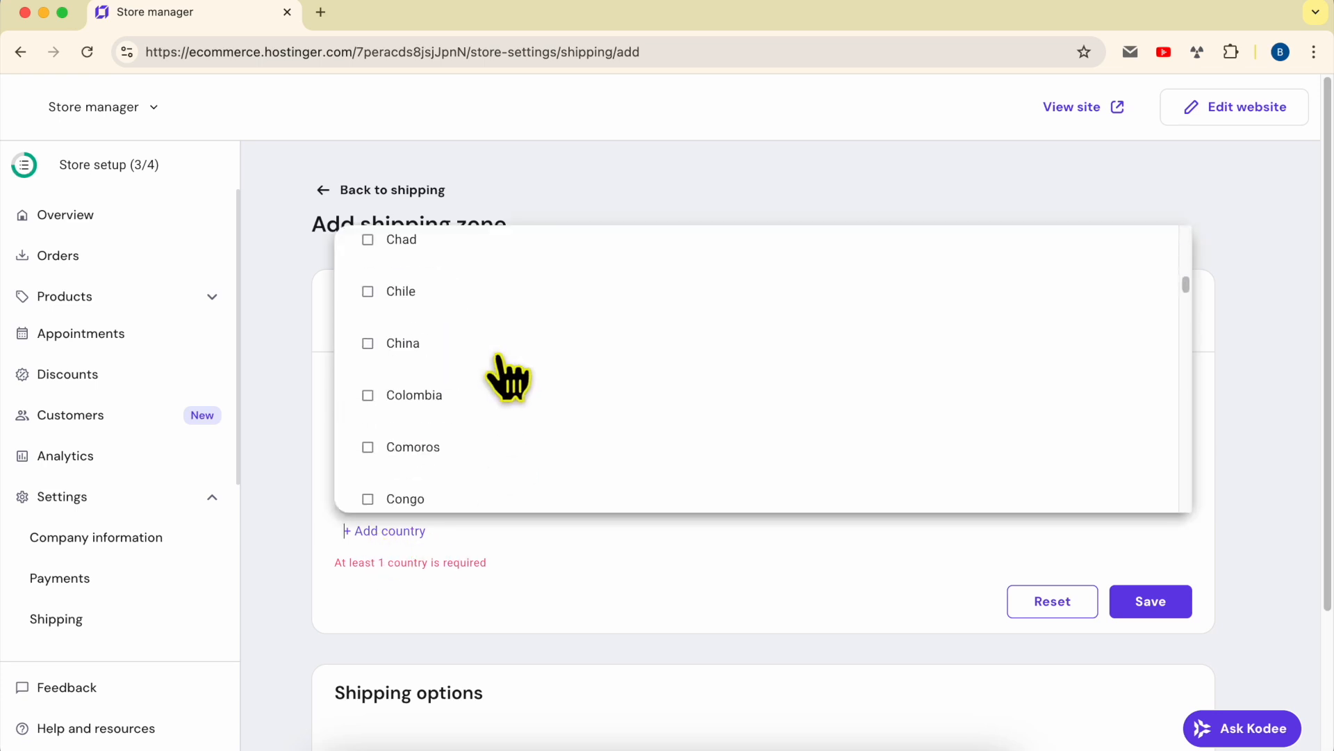
{"action": "scroll", "coordinate": [504, 375], "scroll_direction": "down", "scroll_amount": 20}
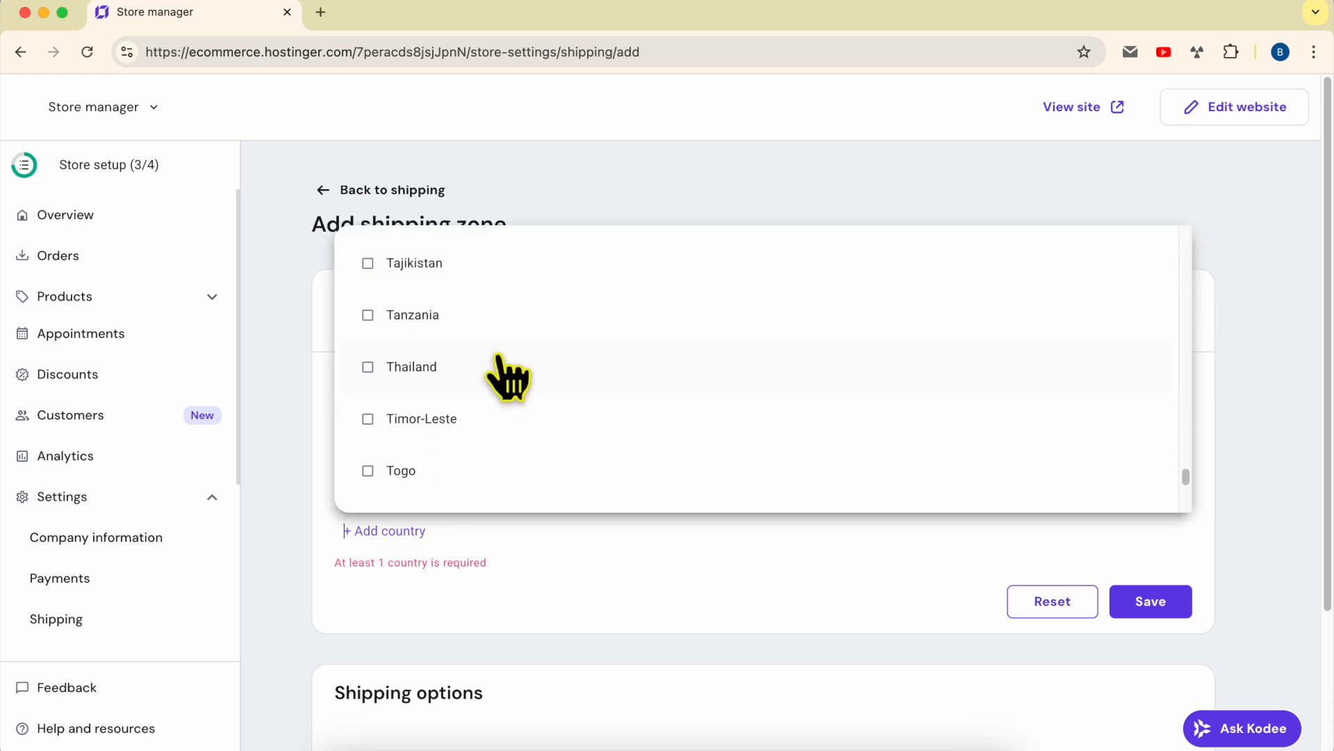
{"action": "scroll", "coordinate": [508, 448], "scroll_direction": "down", "scroll_amount": 5}
{"action": "left_click", "coordinate": [455, 419]}
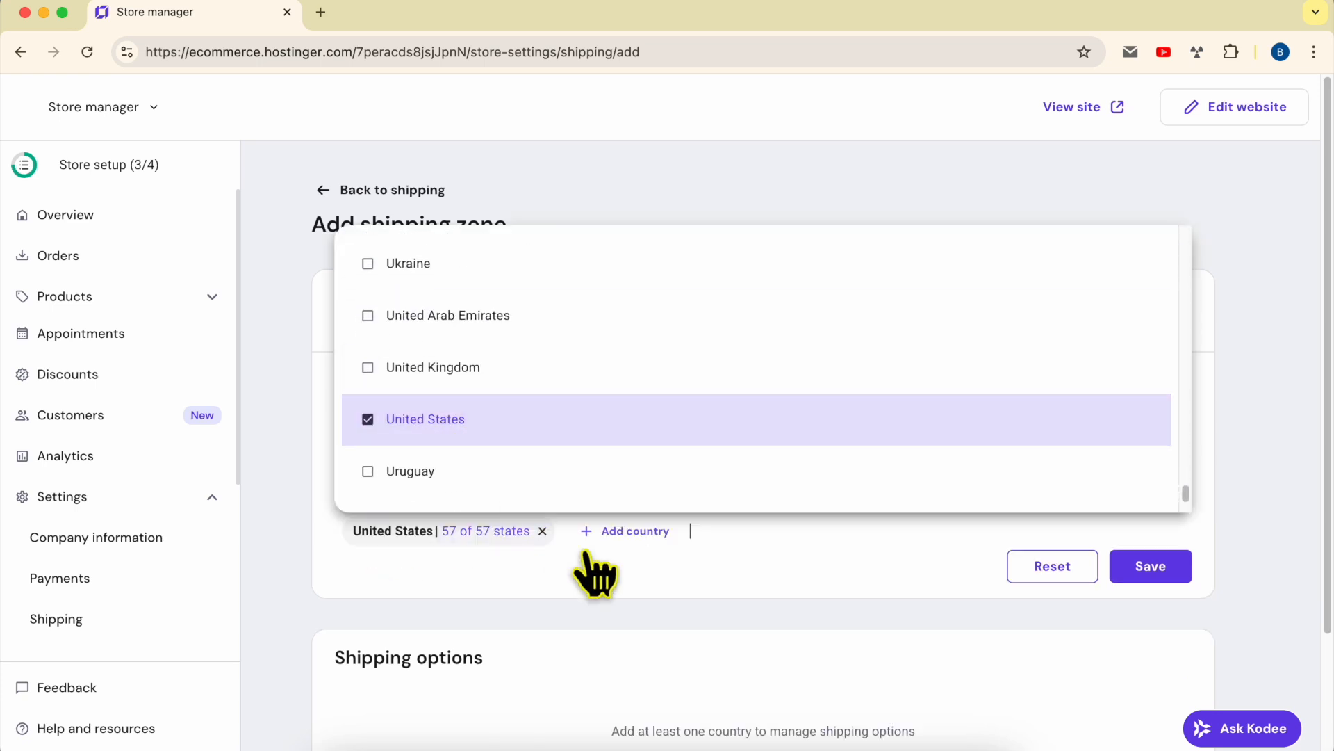
{"action": "left_click", "coordinate": [595, 580]}
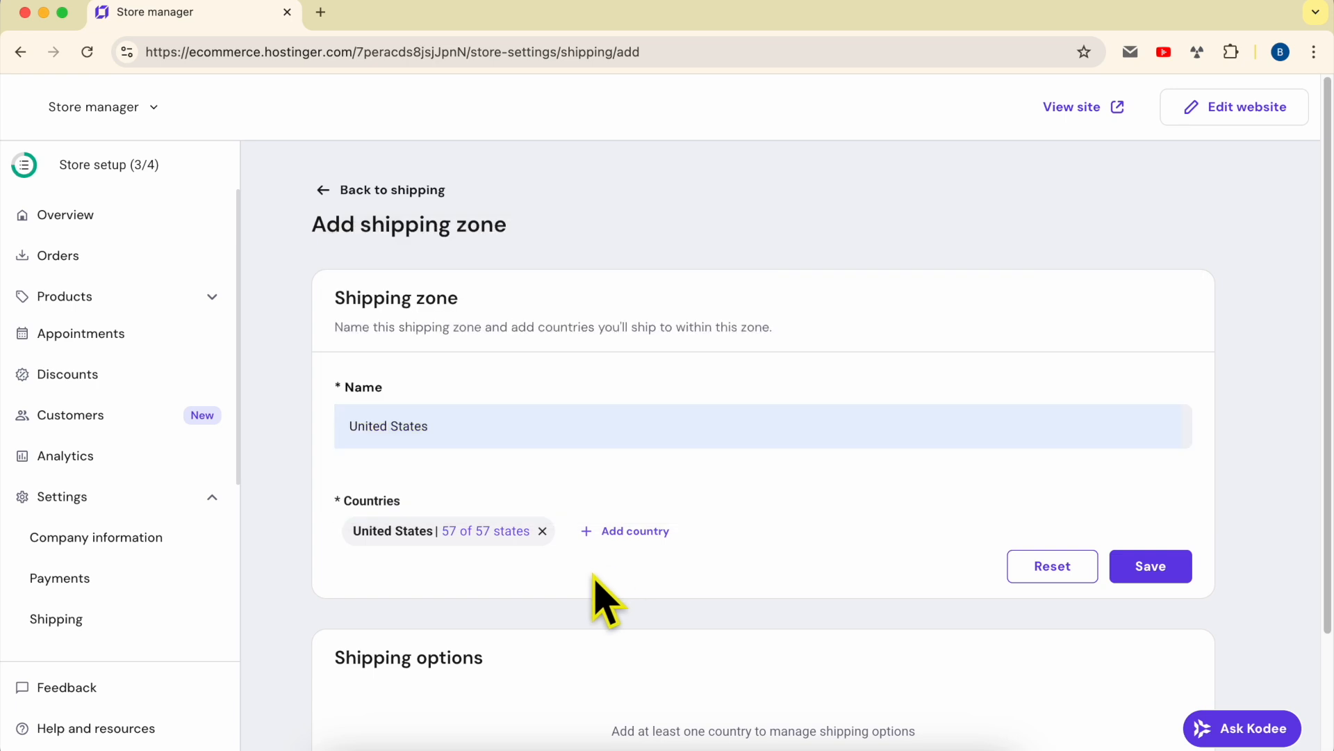
{"action": "left_click", "coordinate": [484, 535]}
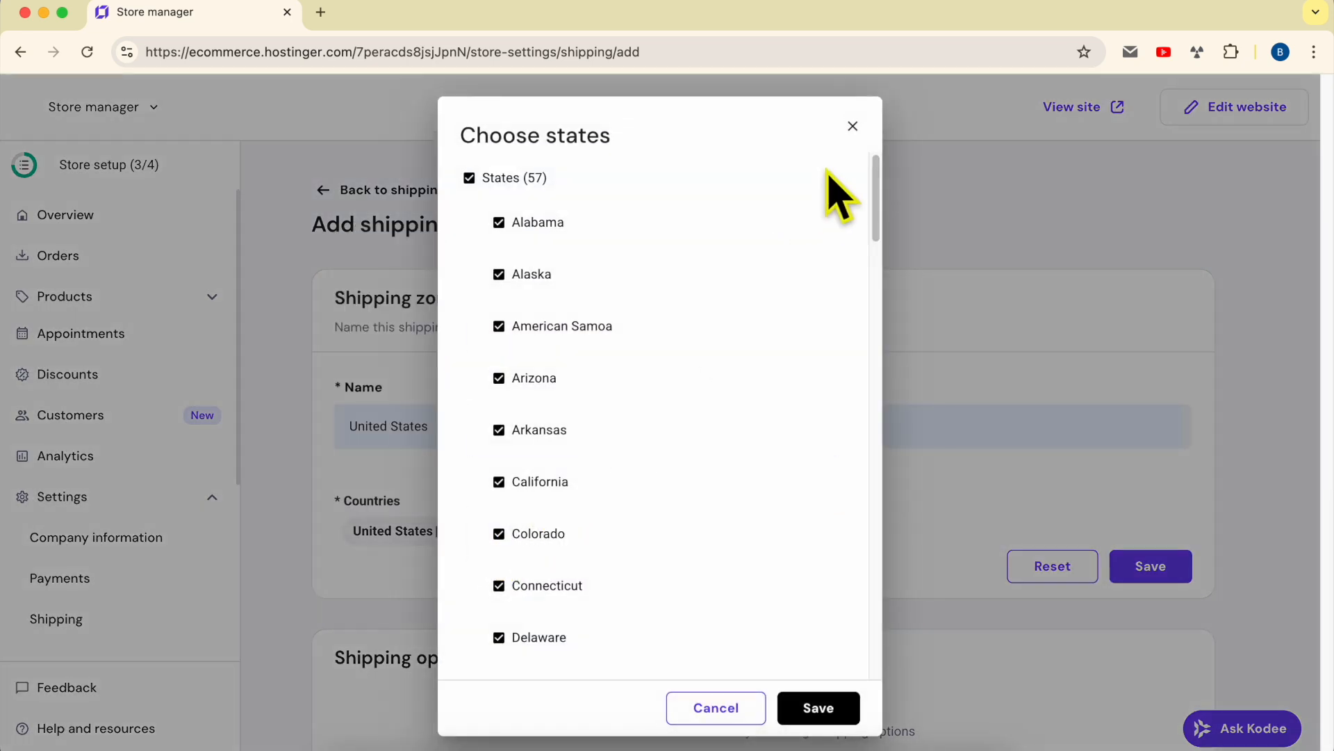
{"action": "left_click", "coordinate": [851, 126]}
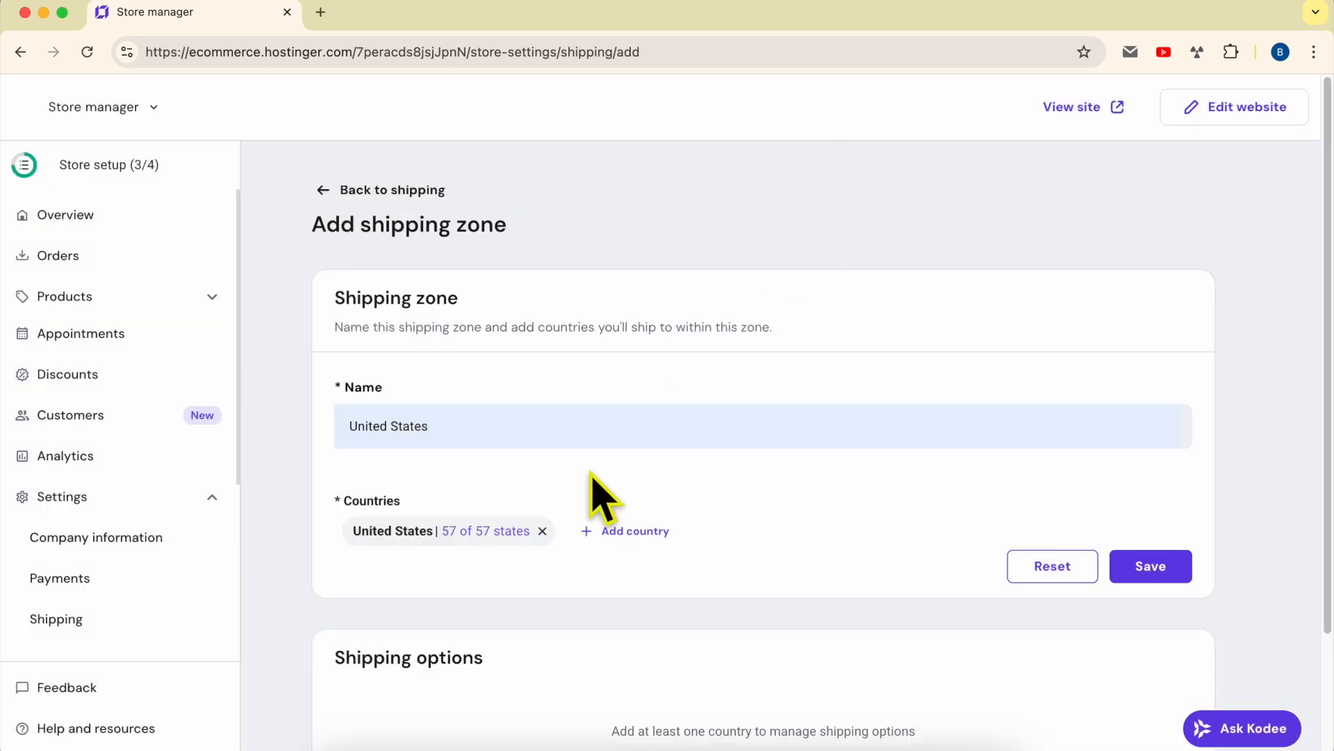
{"action": "left_click", "coordinate": [495, 535]}
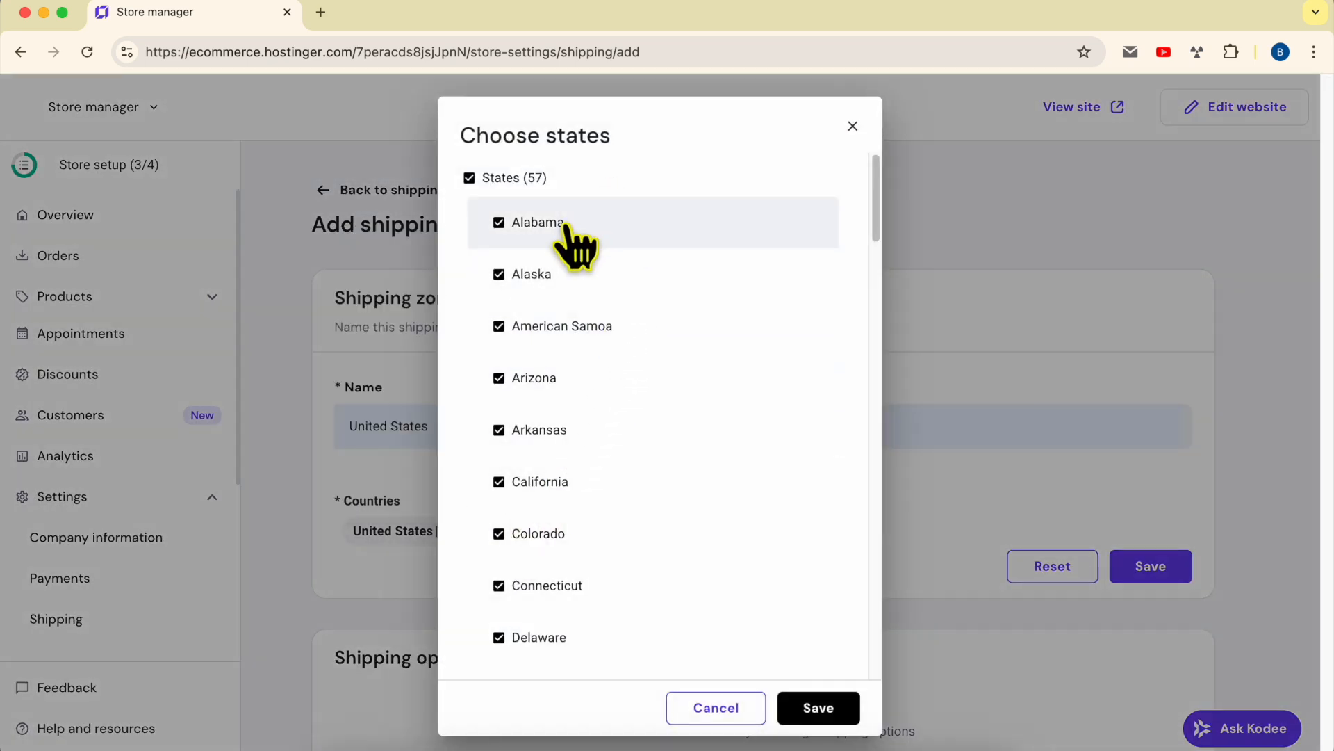
{"action": "left_click", "coordinate": [504, 228]}
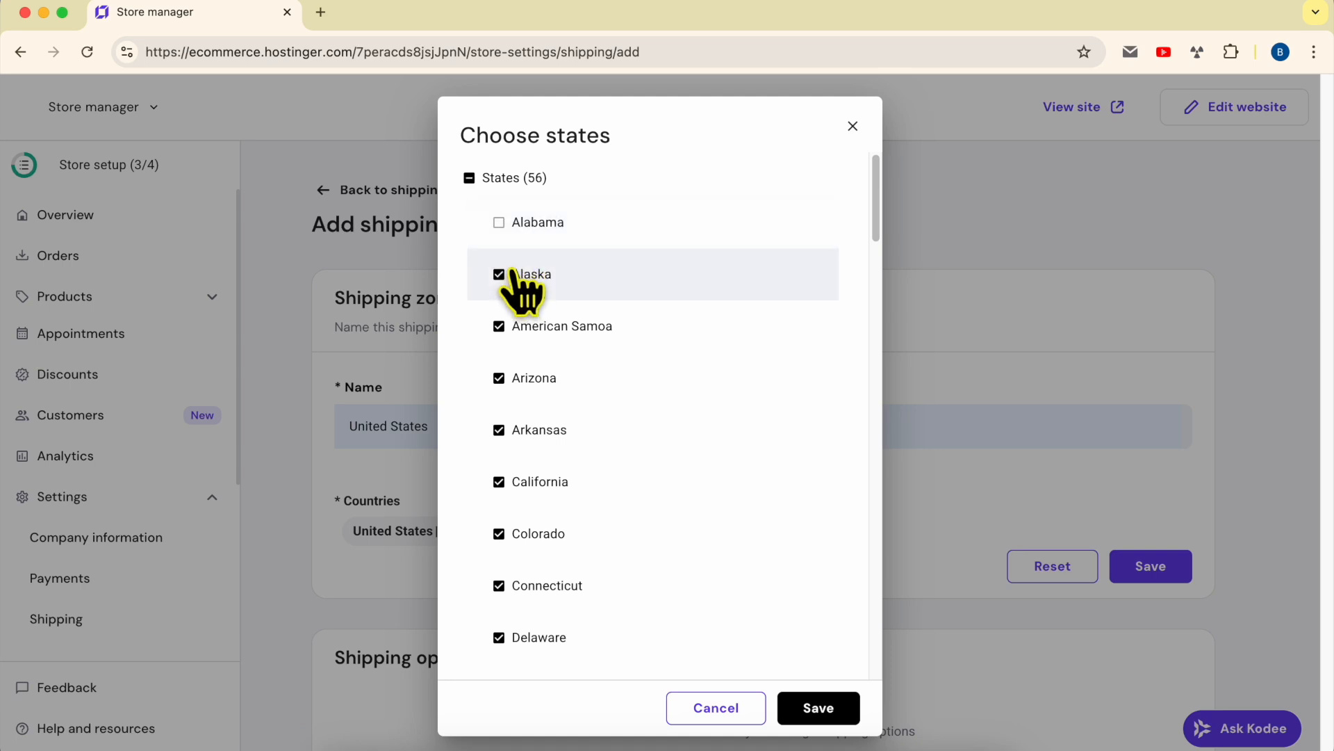
{"action": "left_click", "coordinate": [504, 233]}
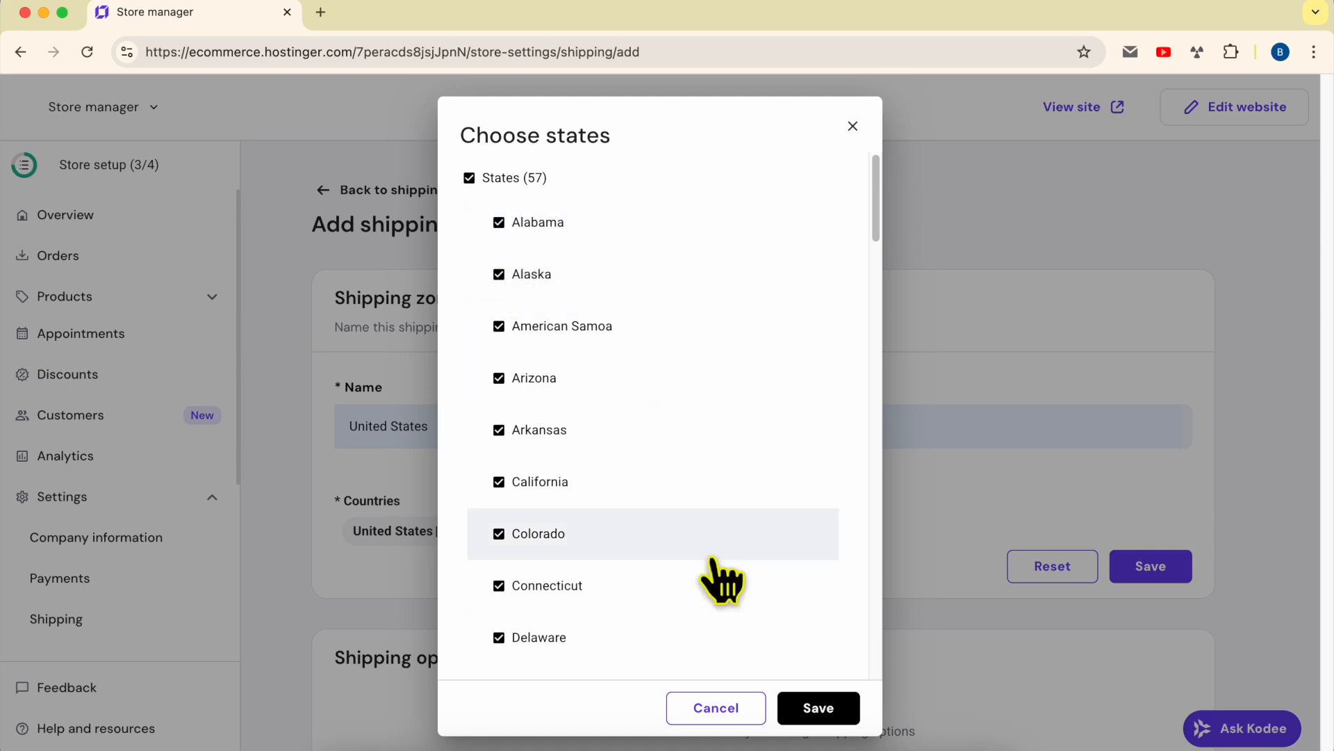
{"action": "left_click", "coordinate": [818, 707]}
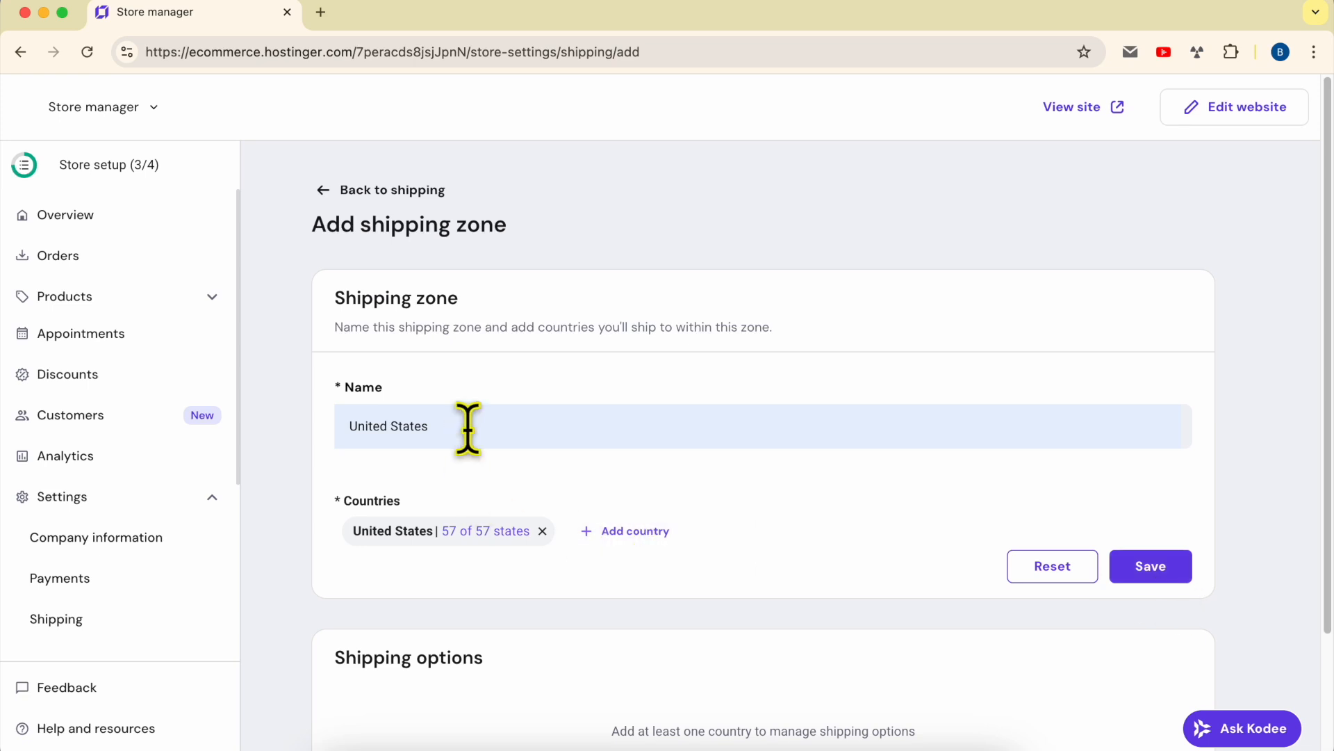
{"action": "left_click_drag", "start_coordinate": [468, 429], "coordinate": [292, 452]}
{"action": "left_click_drag", "start_coordinate": [462, 429], "coordinate": [323, 433]}
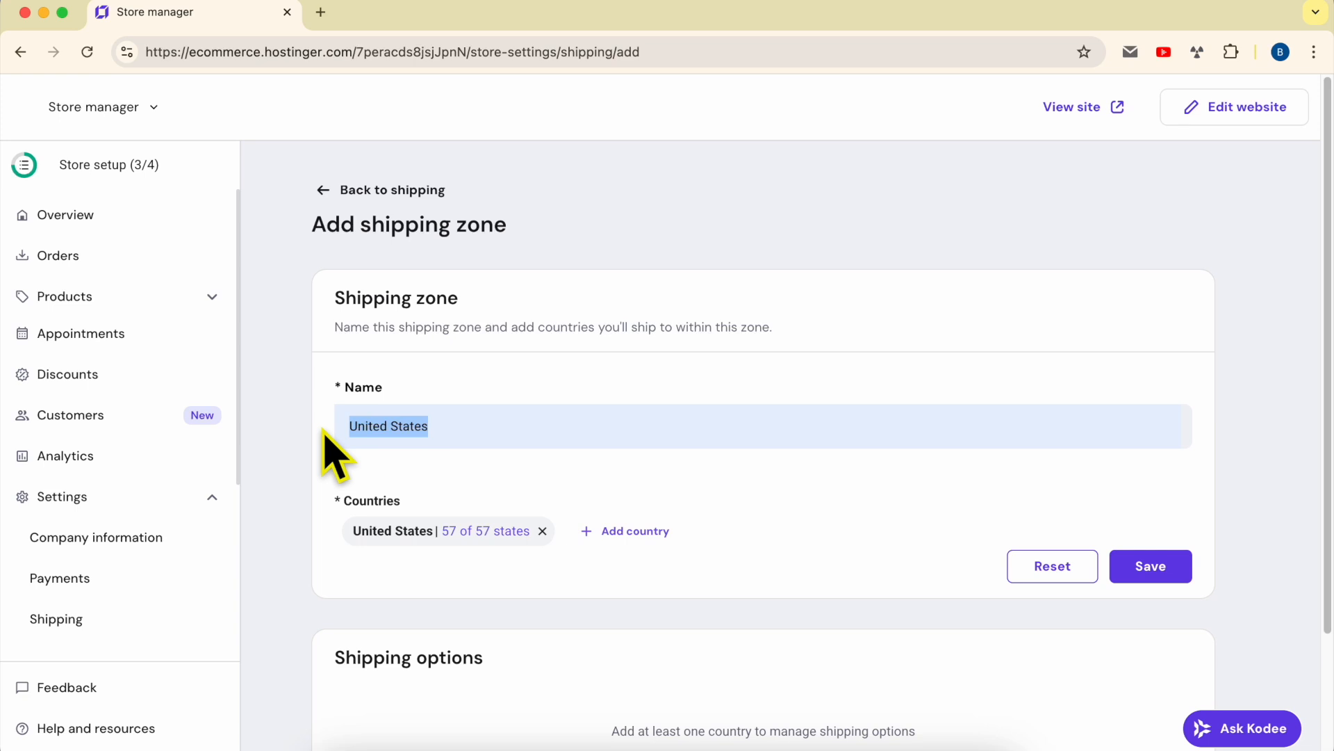
{"action": "triple_click", "coordinate": [548, 429]}
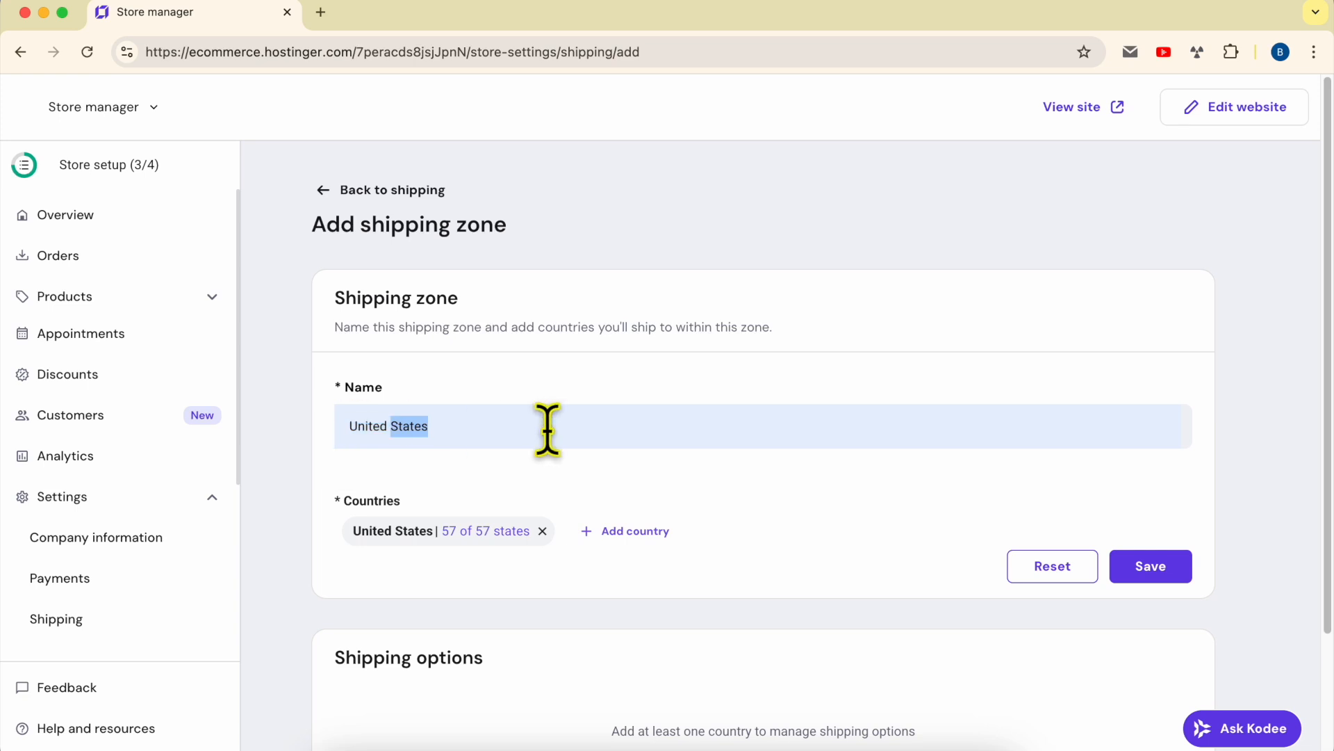
{"action": "type", "text": "europe"}
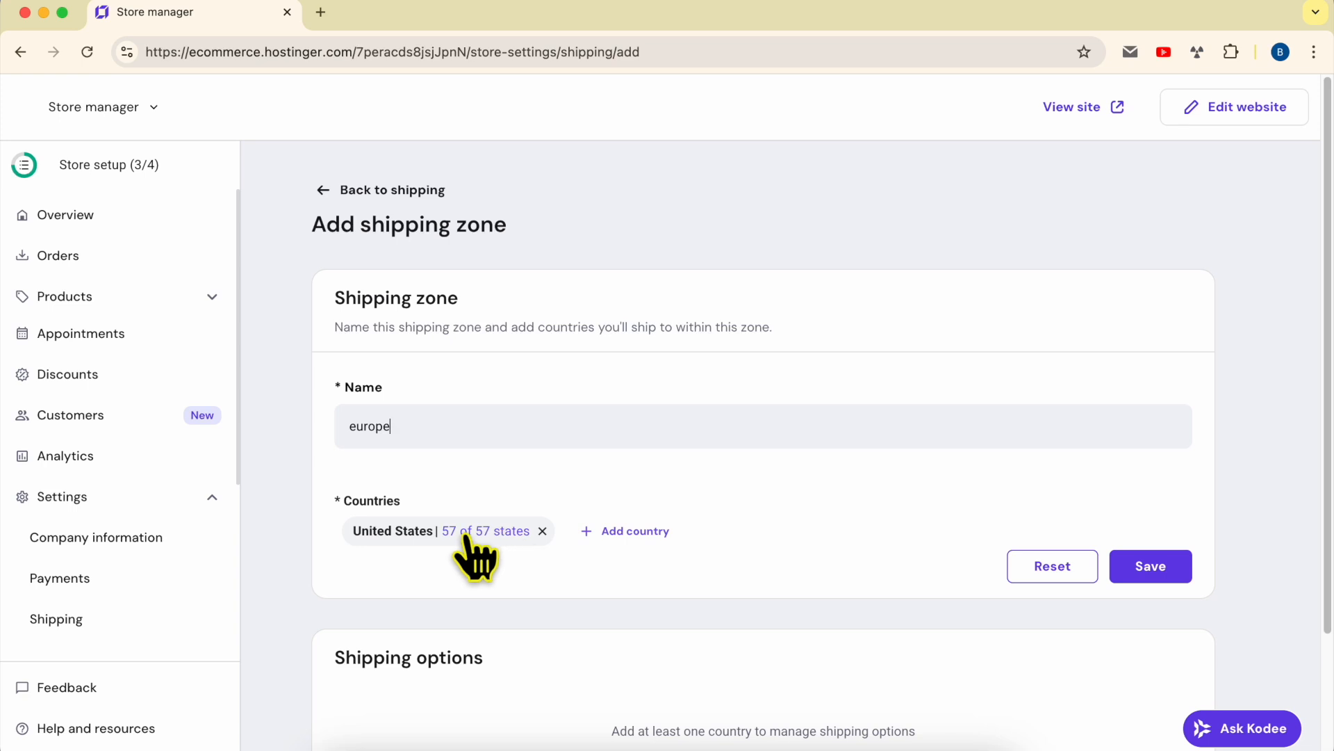
{"action": "left_click", "coordinate": [629, 531]}
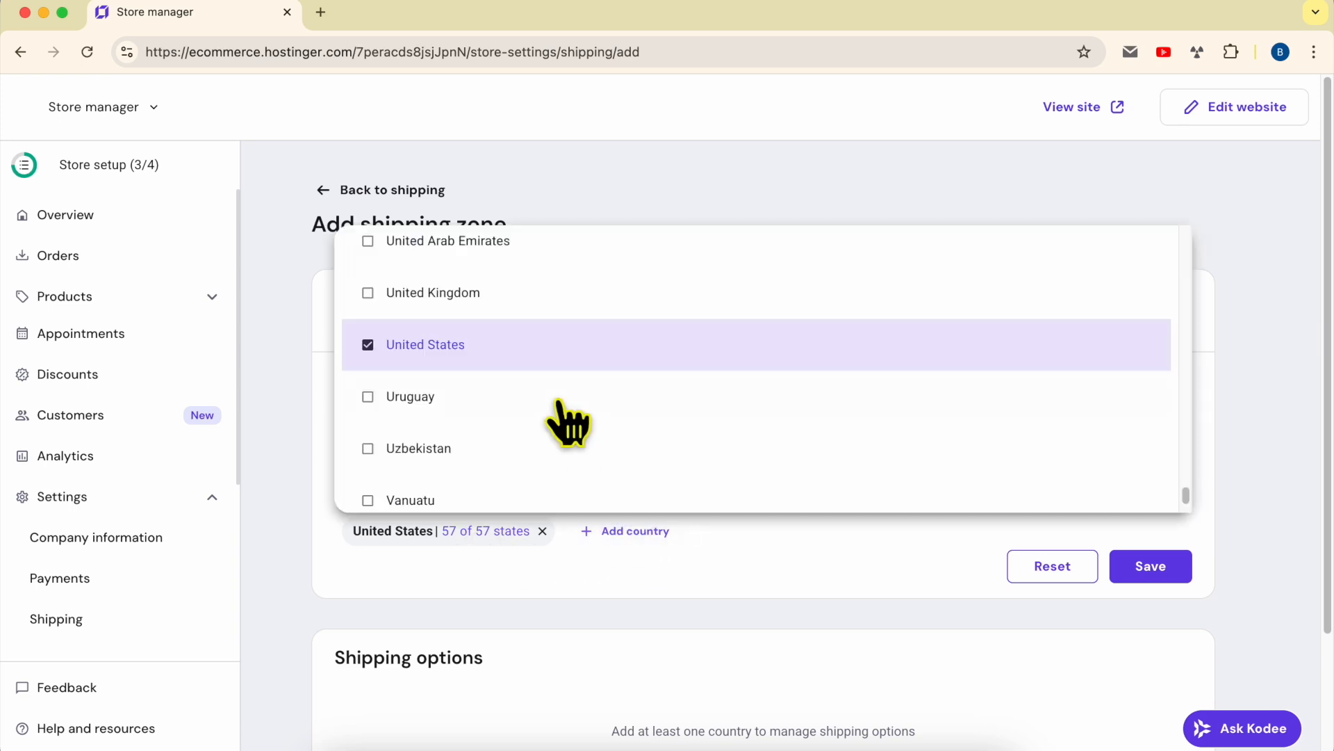
{"action": "scroll", "coordinate": [462, 386], "scroll_direction": "up", "scroll_amount": 10}
{"action": "scroll", "coordinate": [459, 379], "scroll_direction": "up", "scroll_amount": 10}
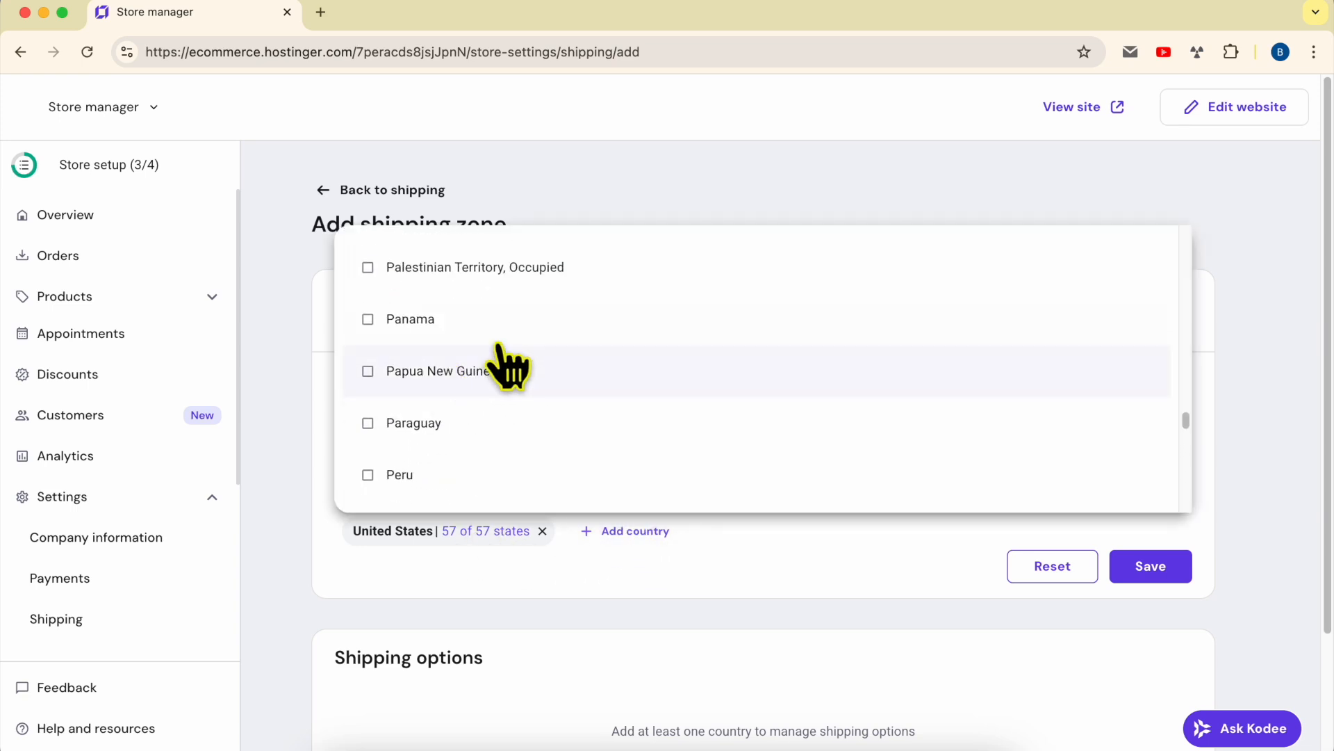
{"action": "scroll", "coordinate": [508, 365], "scroll_direction": "up", "scroll_amount": 15}
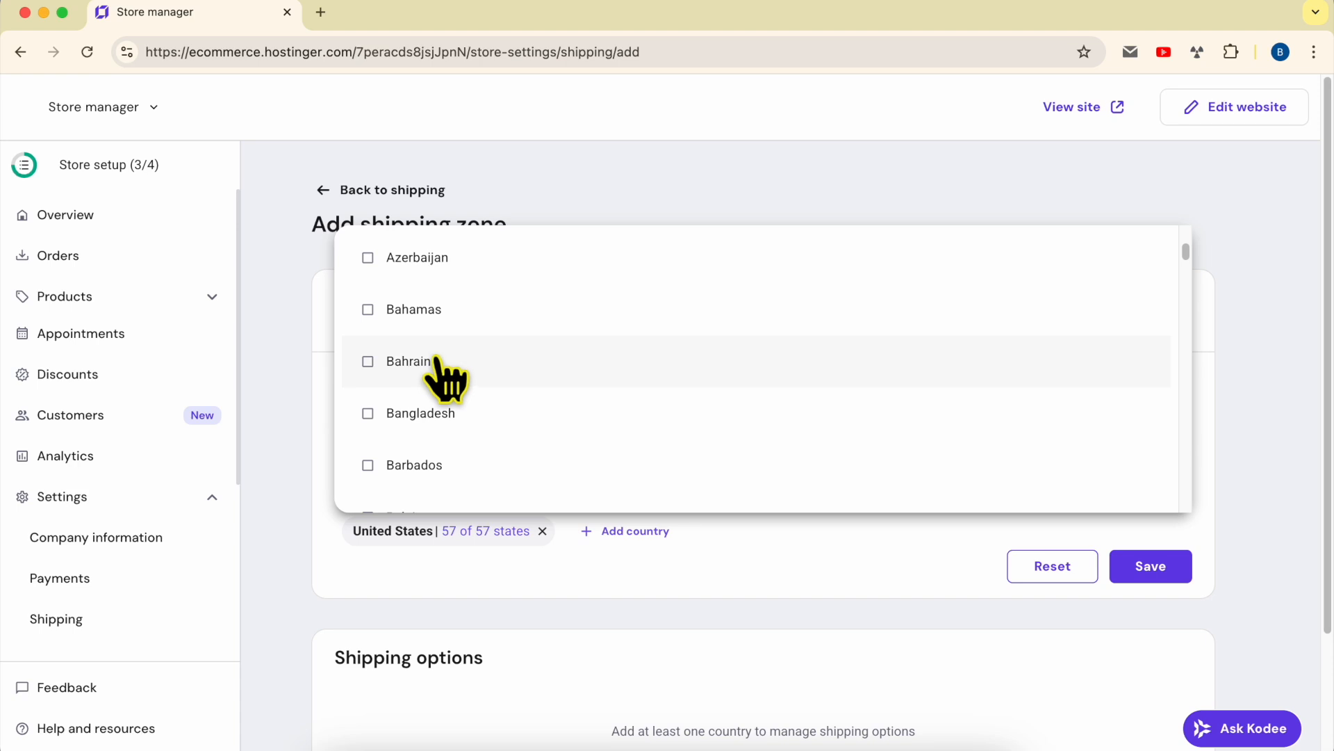
{"action": "left_click", "coordinate": [307, 375]}
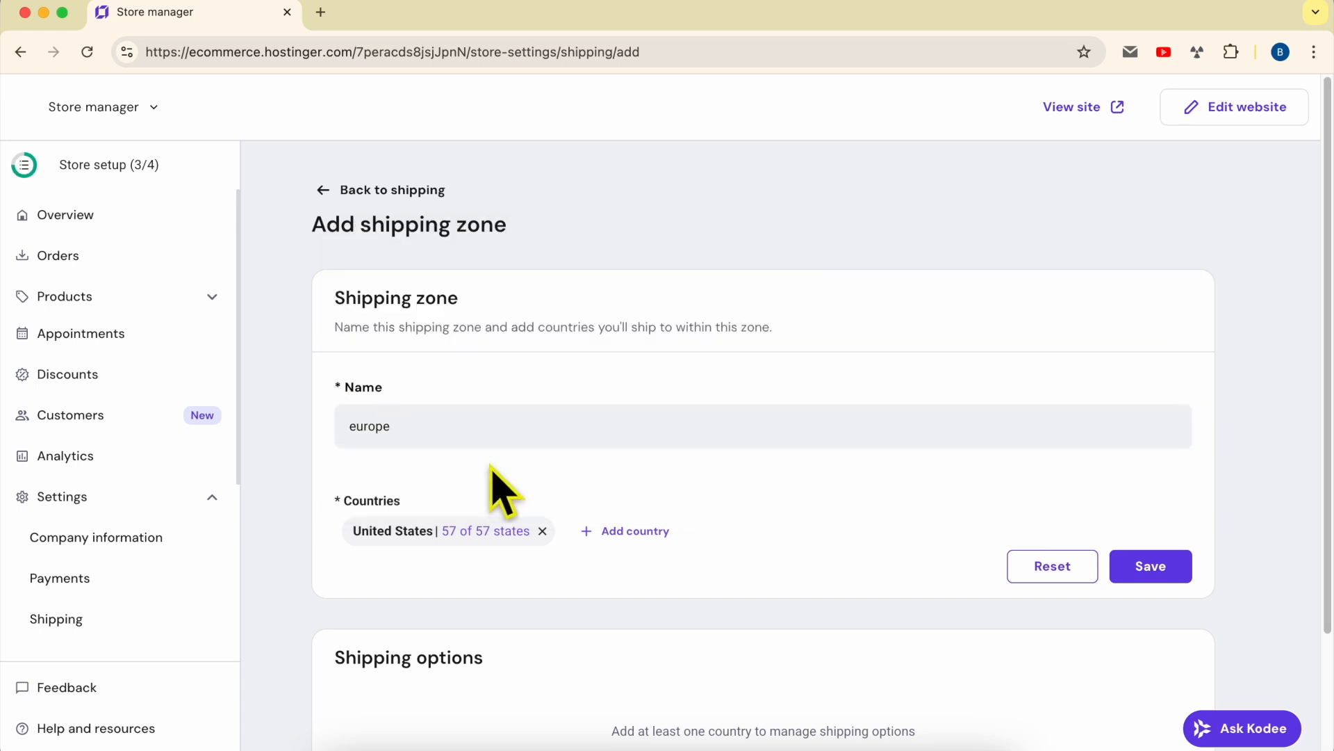
{"action": "double_click", "coordinate": [438, 428]}
{"action": "type", "text": "Un"}
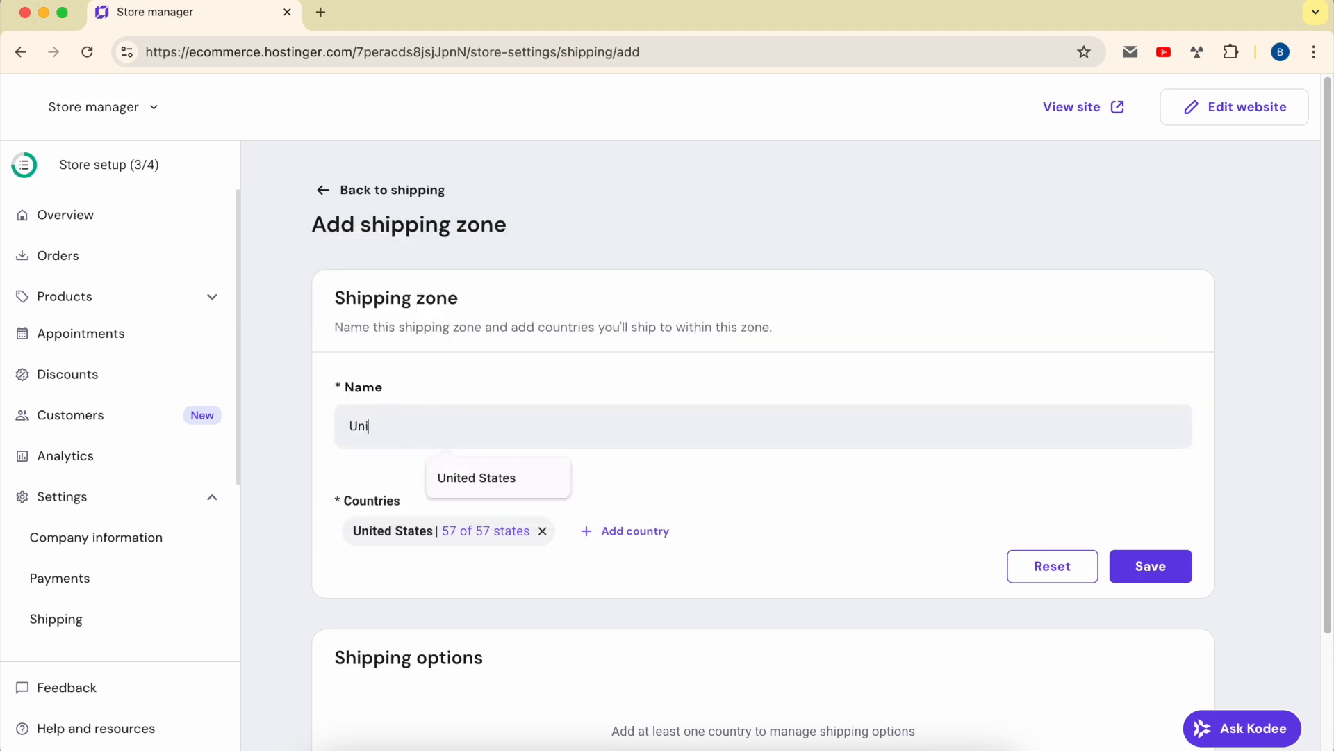
{"action": "type", "text": "i"}
{"action": "left_click", "coordinate": [431, 479]}
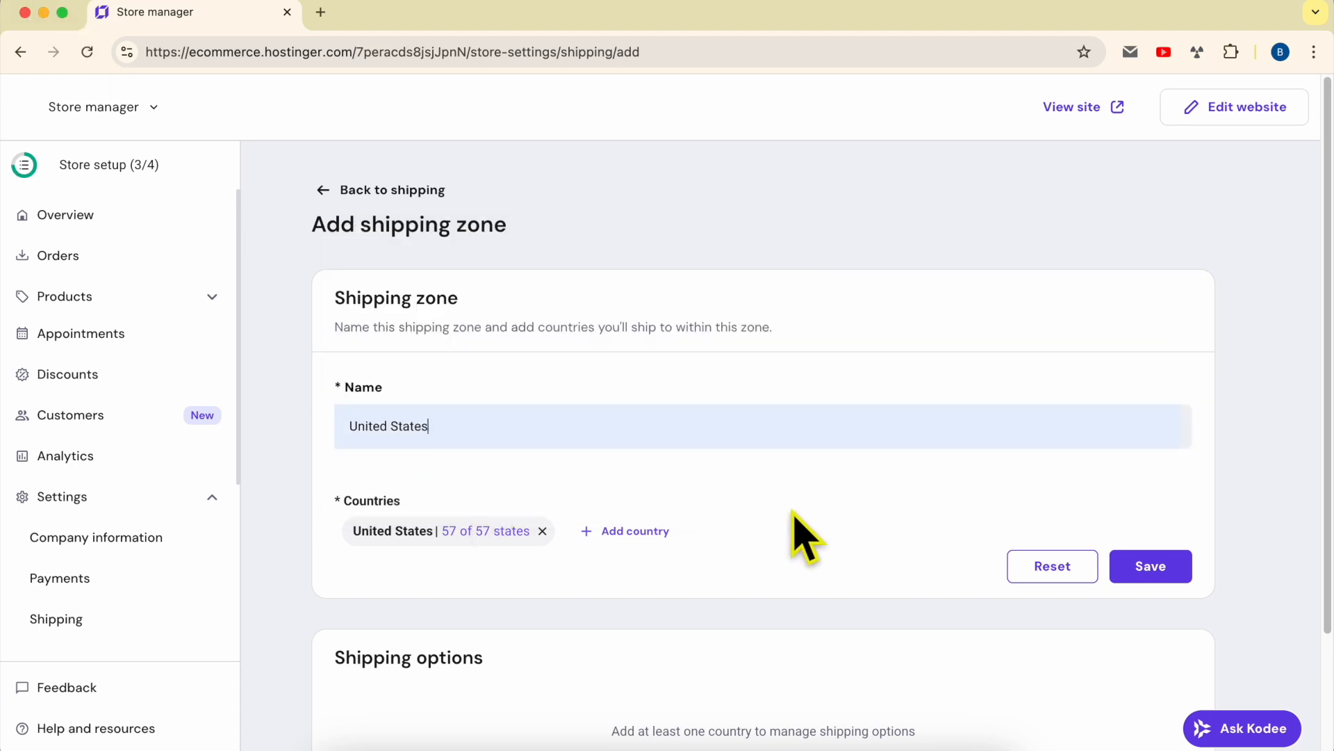
- Save the United States zone and inspect its free Regular shipping option without changes
{"action": "left_click", "coordinate": [1154, 572]}
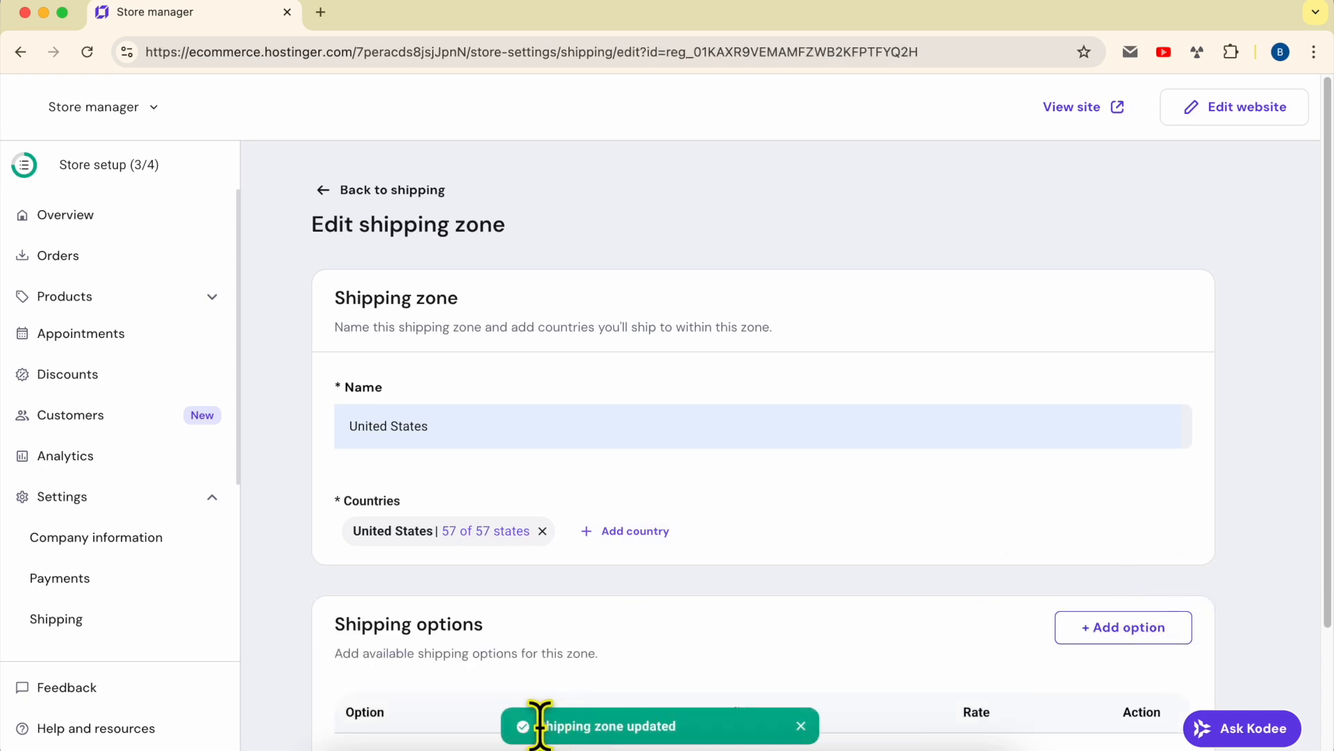
{"action": "left_click_drag", "start_coordinate": [540, 725], "coordinate": [636, 725]}
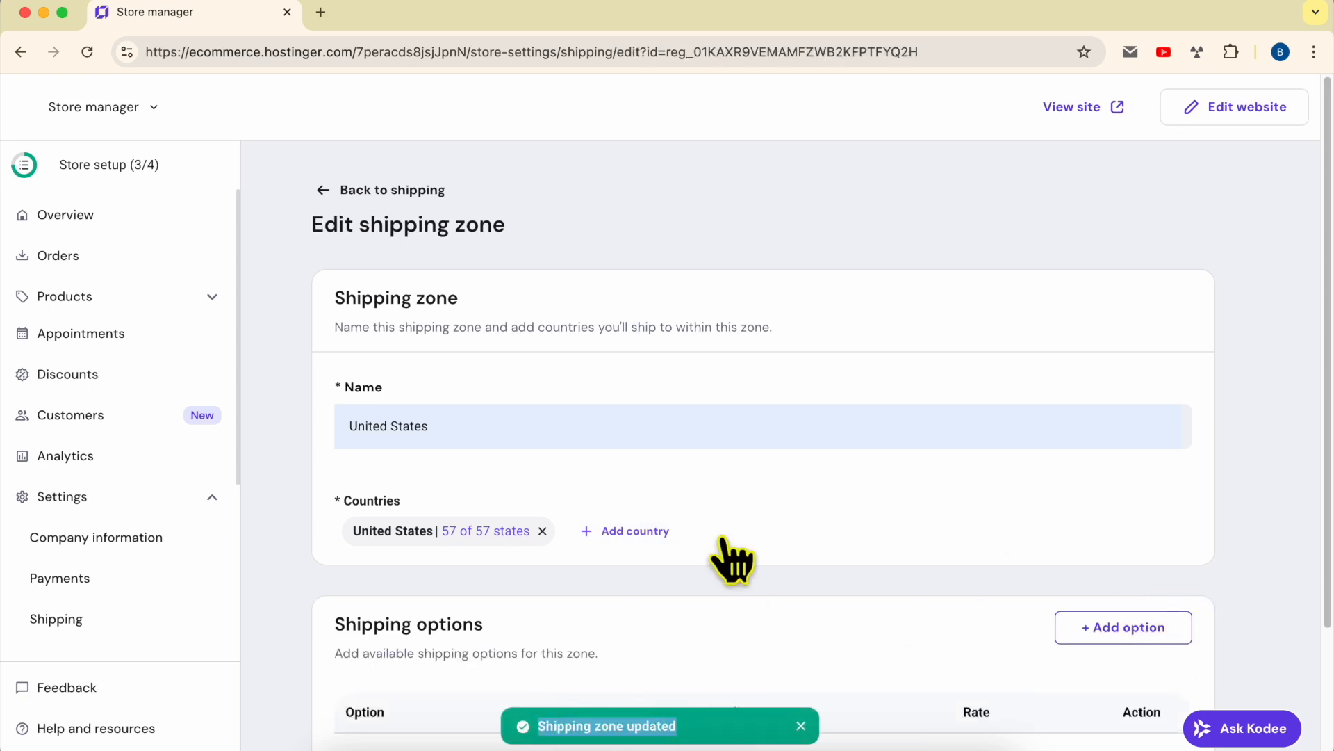
{"action": "scroll", "coordinate": [595, 506], "scroll_direction": "down", "scroll_amount": 3}
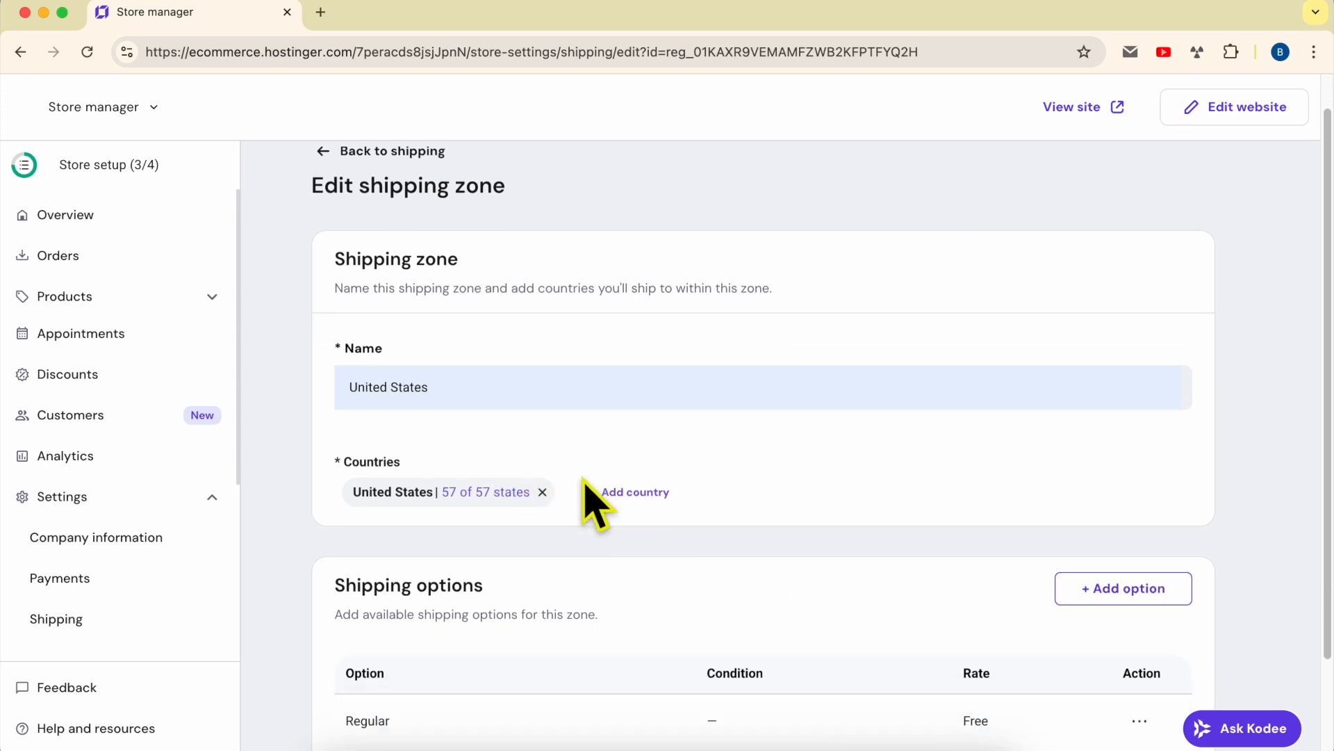
{"action": "triple_click", "coordinate": [374, 502]}
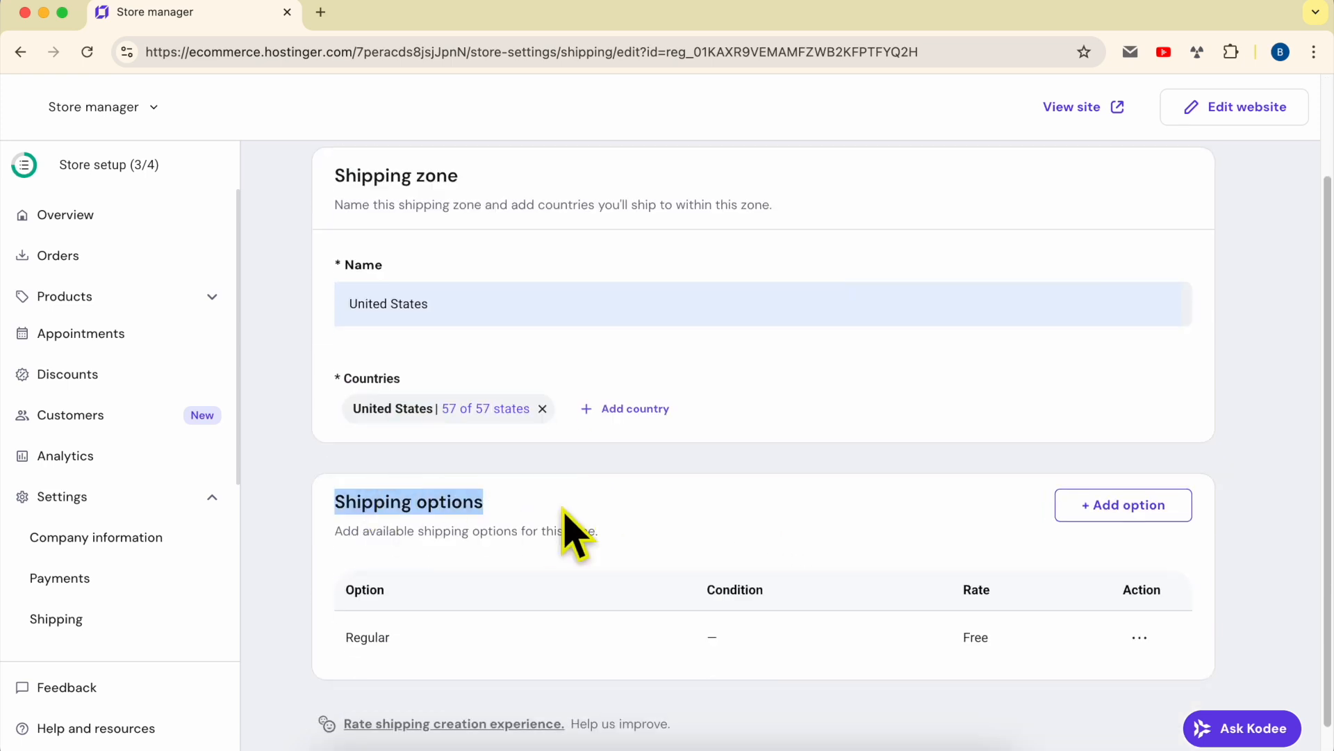
{"action": "left_click_drag", "start_coordinate": [492, 303], "coordinate": [295, 320]}
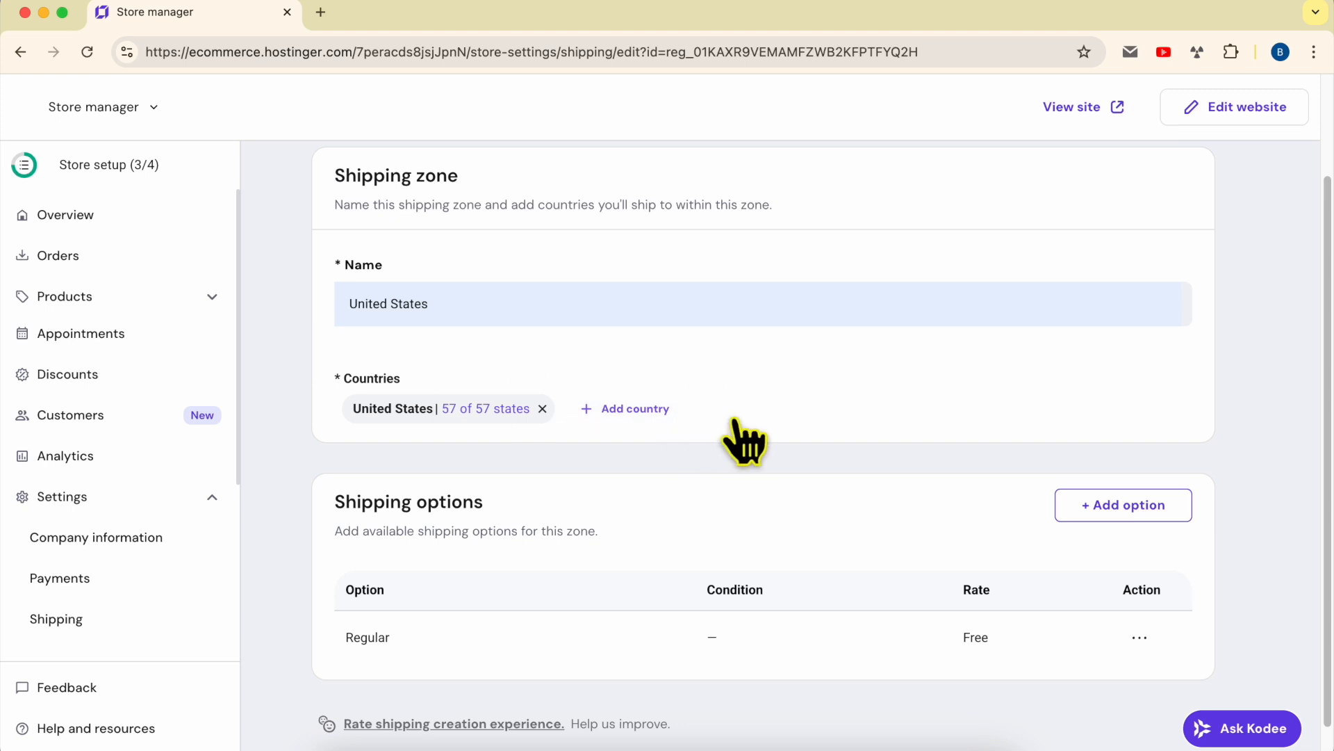
{"action": "left_click_drag", "start_coordinate": [321, 645], "coordinate": [1168, 639]}
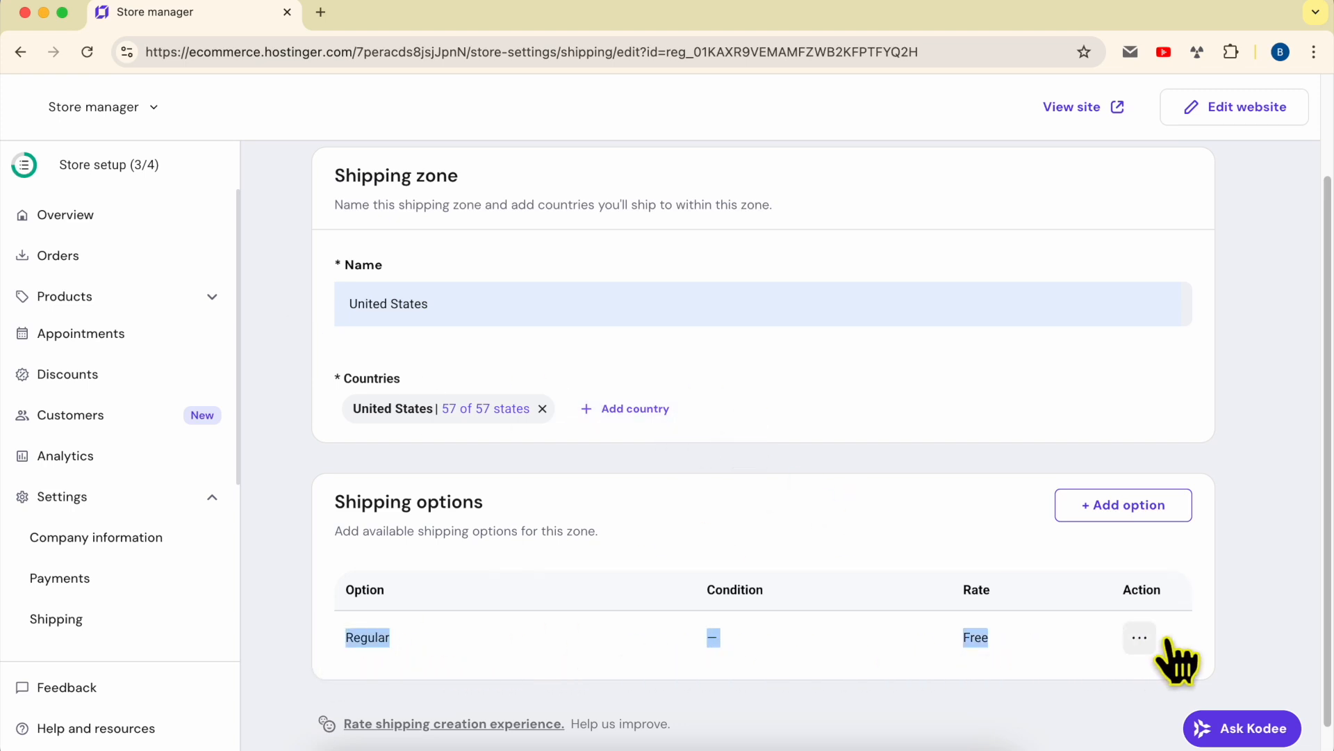
{"action": "left_click", "coordinate": [848, 556]}
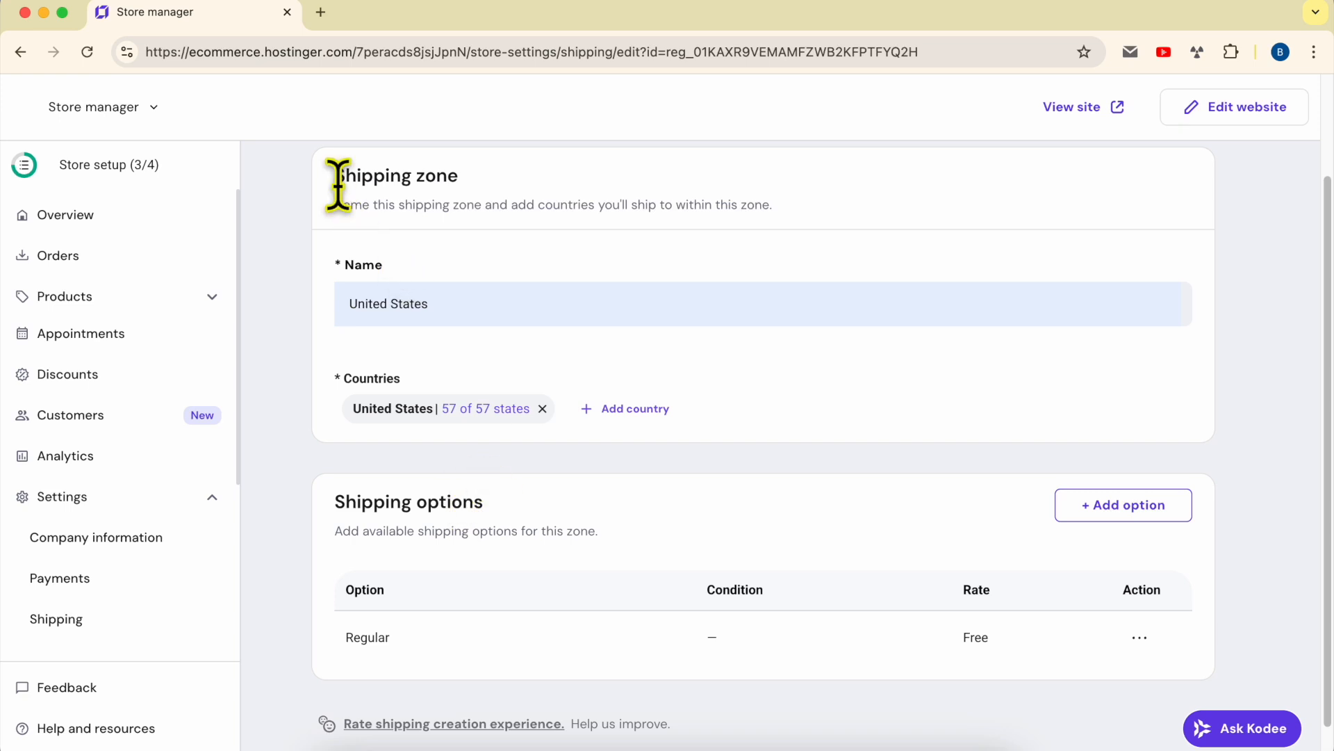
{"action": "left_click", "coordinate": [1153, 640]}
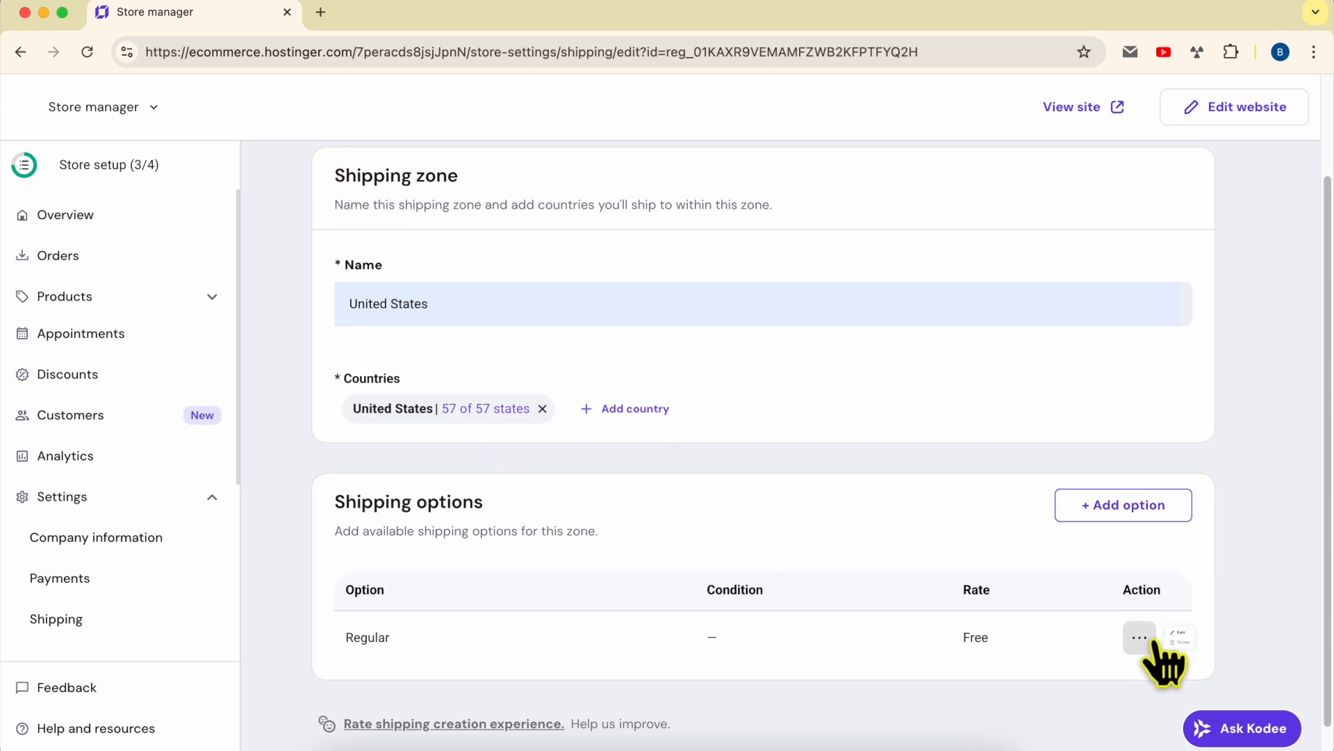
{"action": "left_click", "coordinate": [1080, 676]}
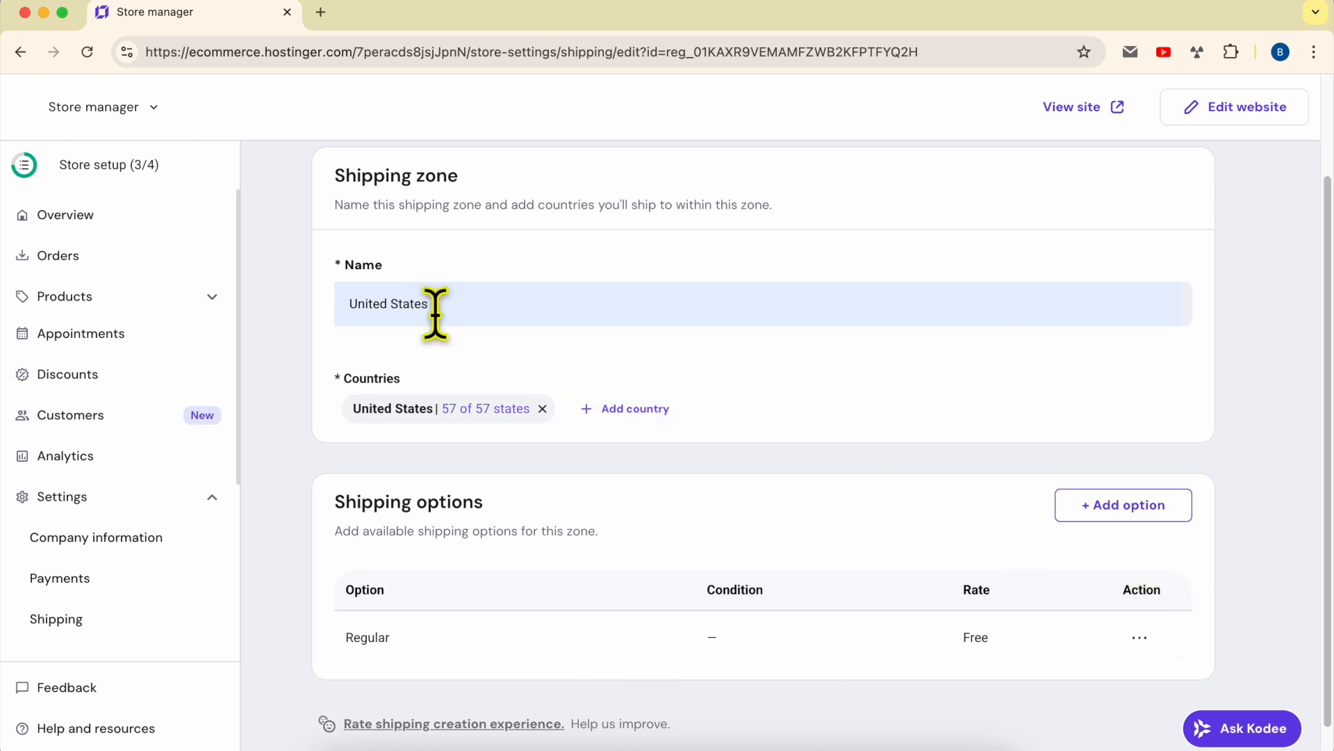
- Create a new shipping option named 'Standard shipping' with a $10 rate
{"action": "left_click", "coordinate": [1154, 506]}
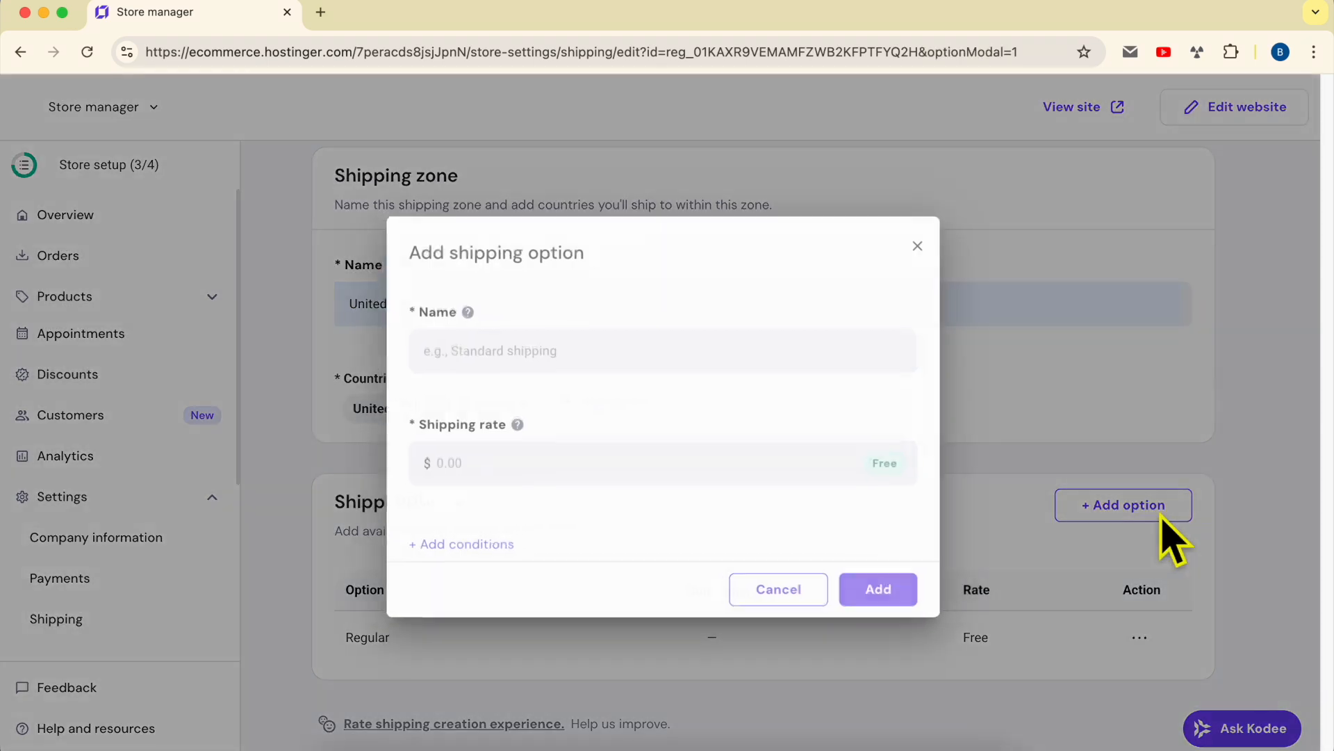
{"action": "left_click", "coordinate": [551, 354]}
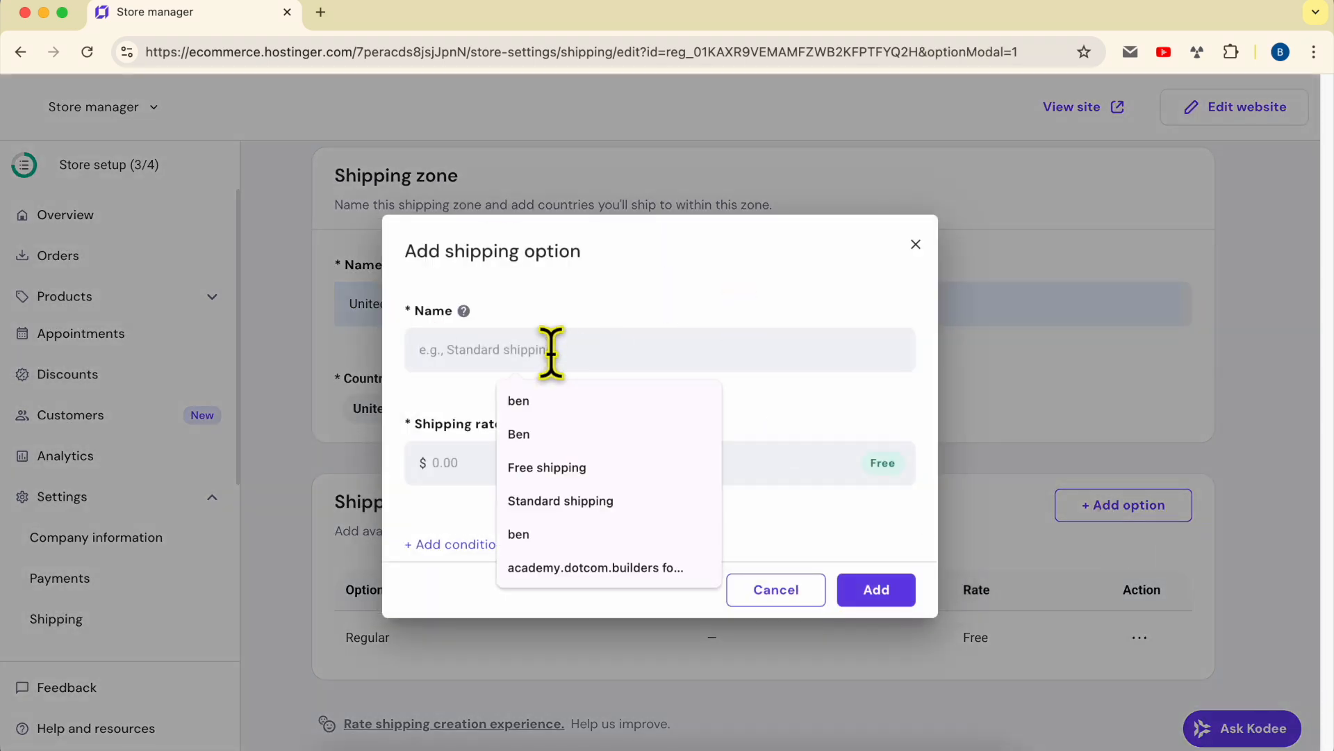
{"action": "type", "text": "Standa"}
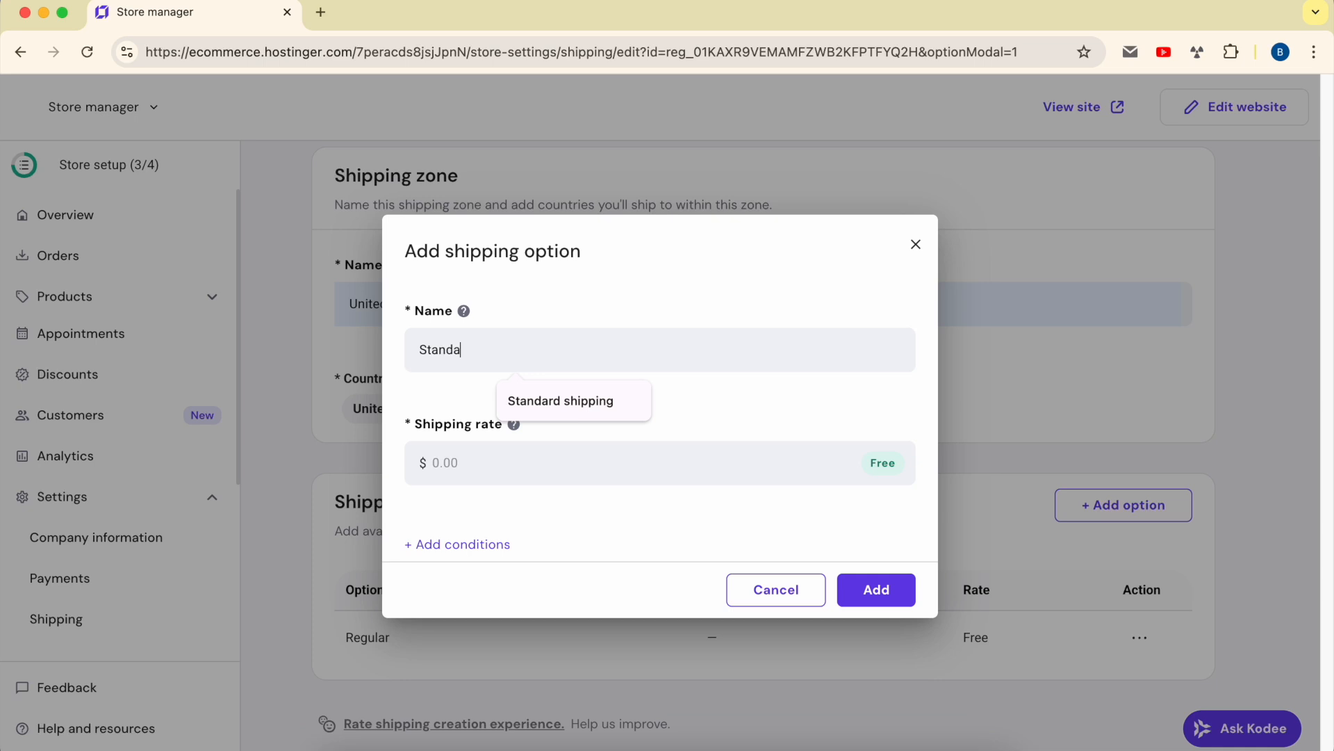
{"action": "type", "text": "rd"}
{"action": "key", "text": "Down"}
{"action": "key", "text": "Return"}
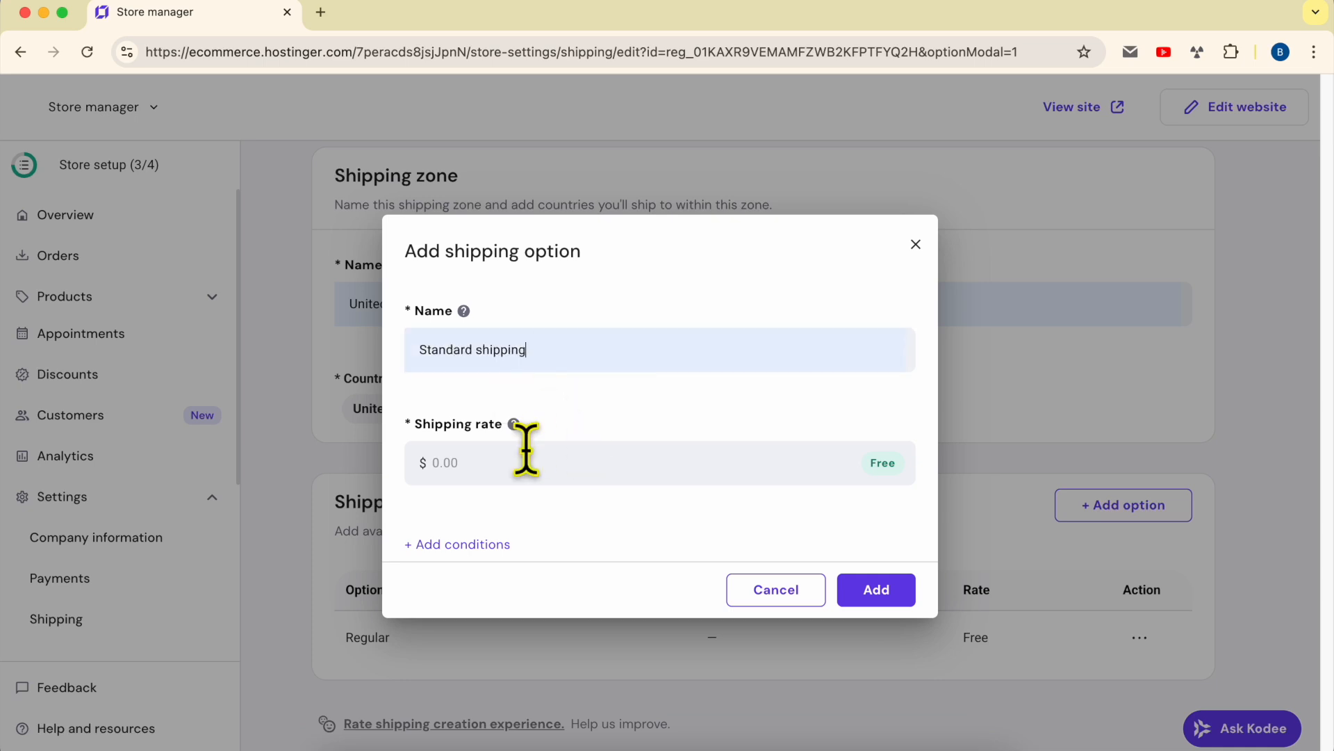
{"action": "left_click", "coordinate": [495, 458]}
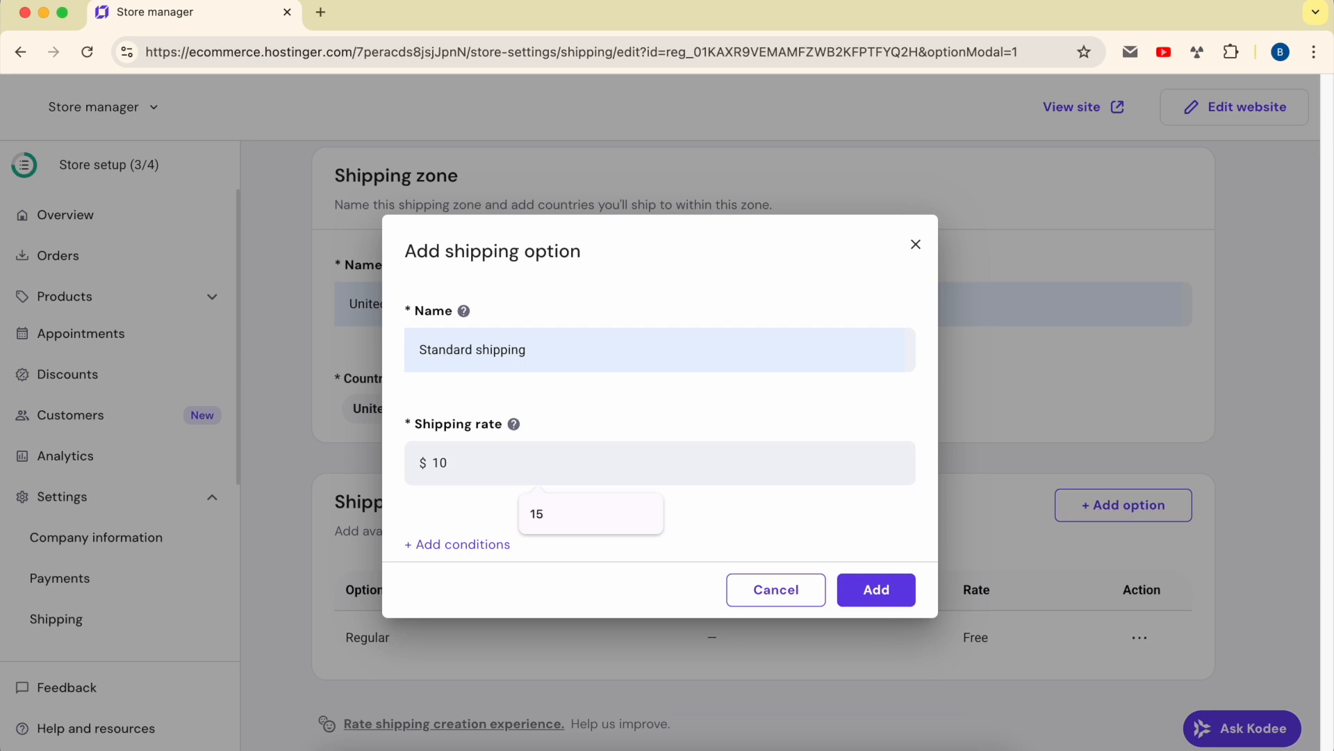
{"action": "left_click", "coordinate": [593, 406]}
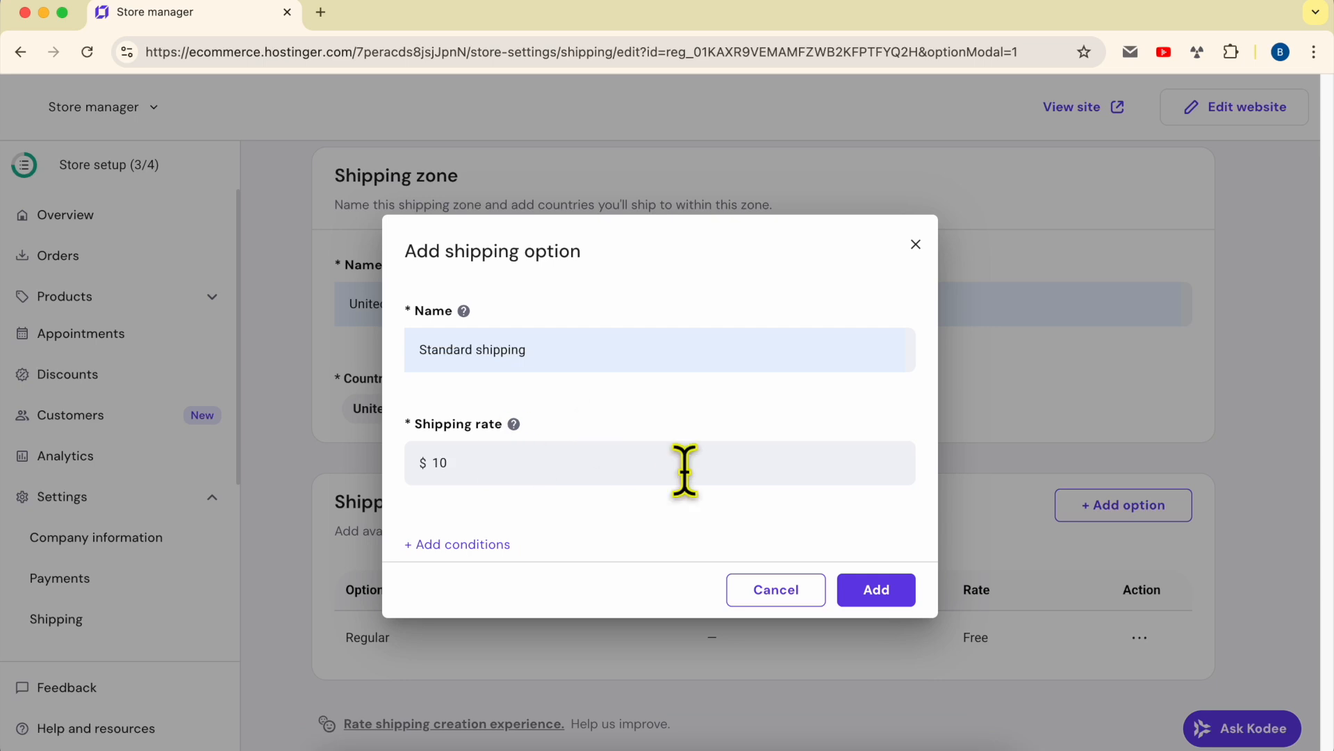
- Remove the order price conditions and add the $10 Standard shipping option
{"action": "left_click", "coordinate": [451, 545]}
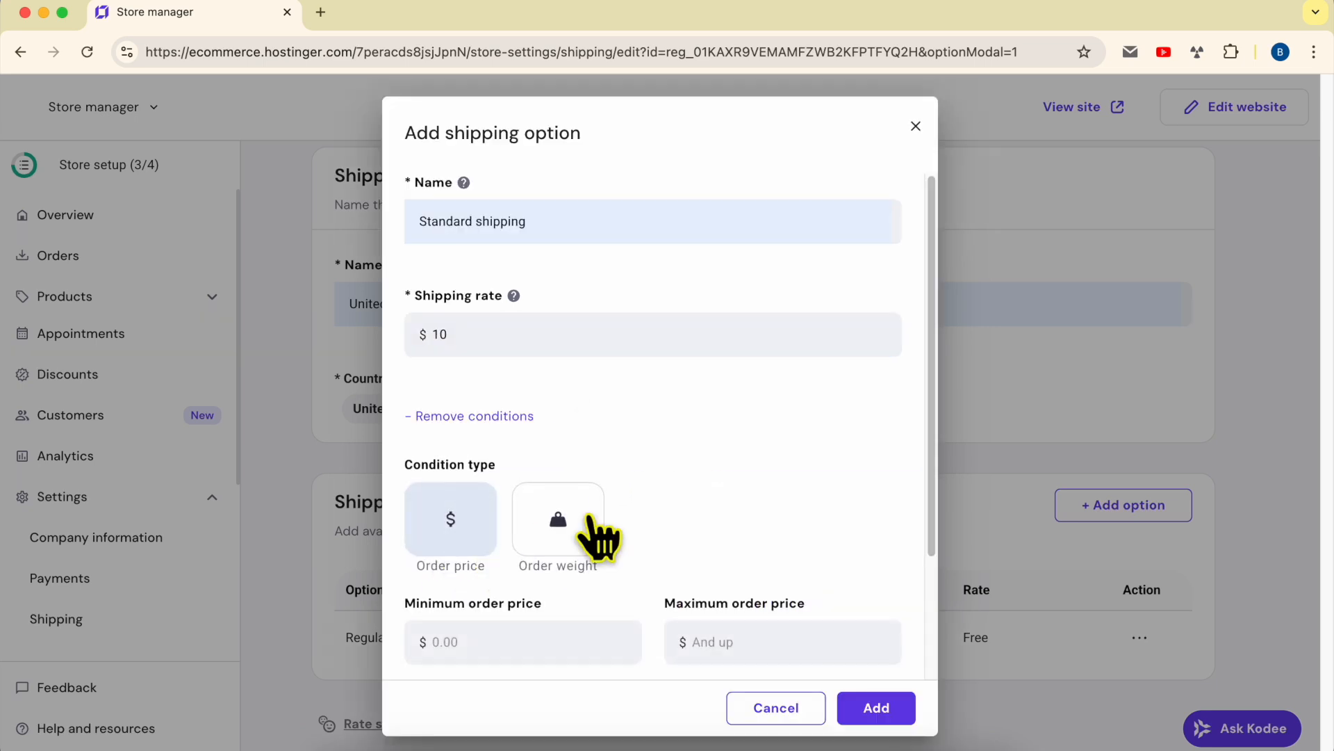
{"action": "scroll", "coordinate": [694, 477], "scroll_direction": "down", "scroll_amount": 2}
{"action": "left_click", "coordinate": [459, 326]}
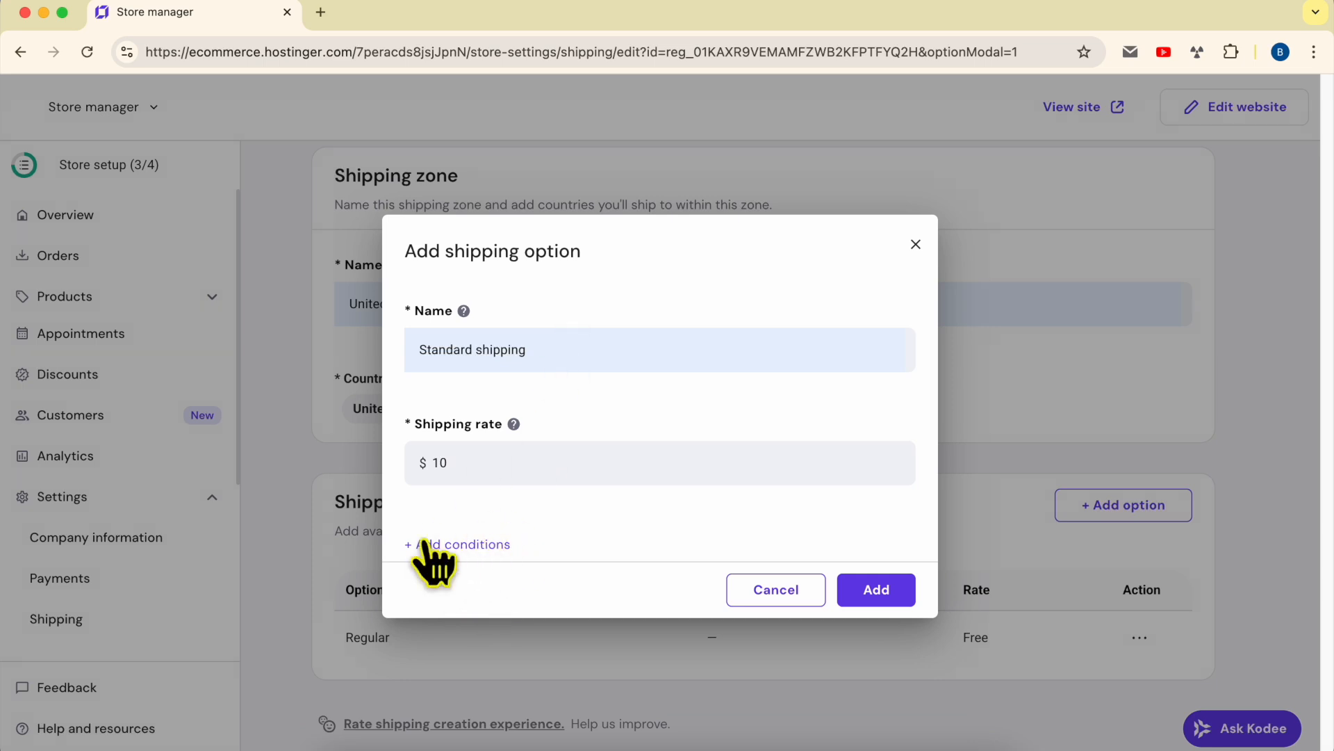
{"action": "left_click", "coordinate": [459, 546]}
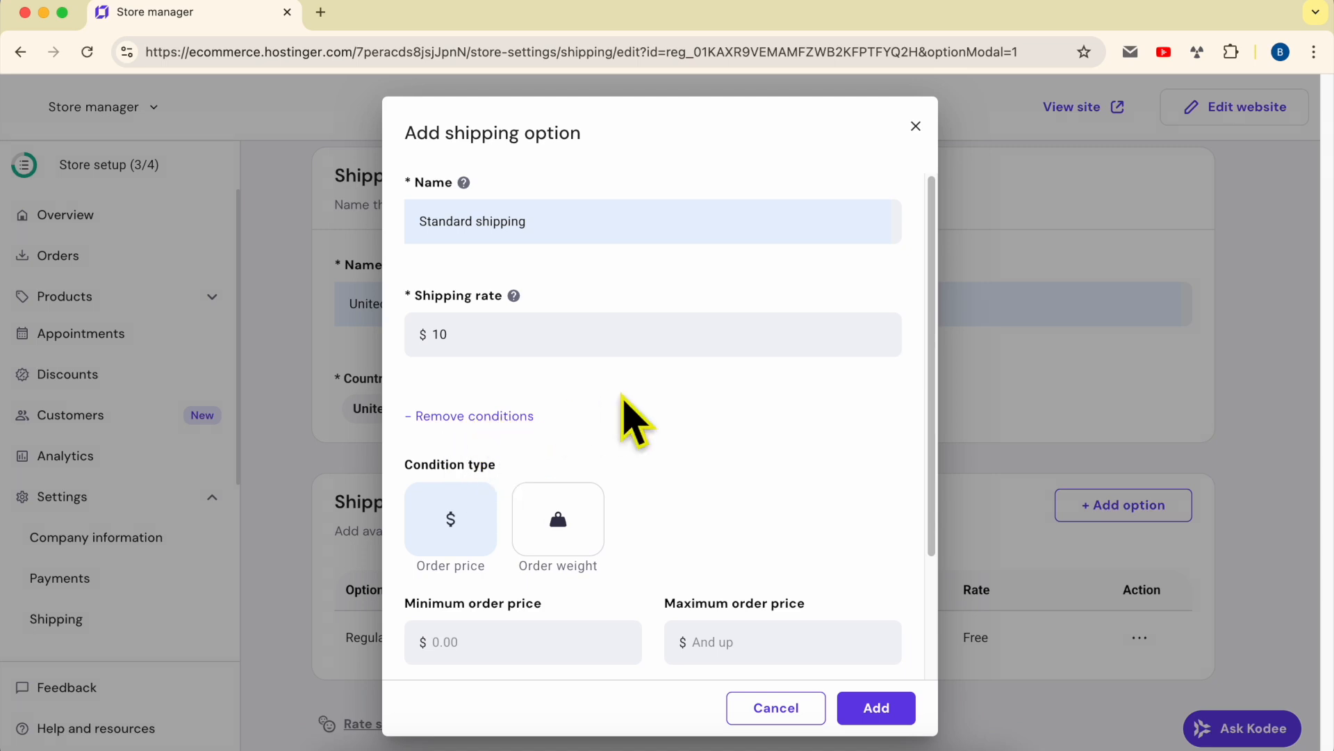
{"action": "left_click_drag", "start_coordinate": [414, 571], "coordinate": [653, 588]}
{"action": "left_click", "coordinate": [653, 587]}
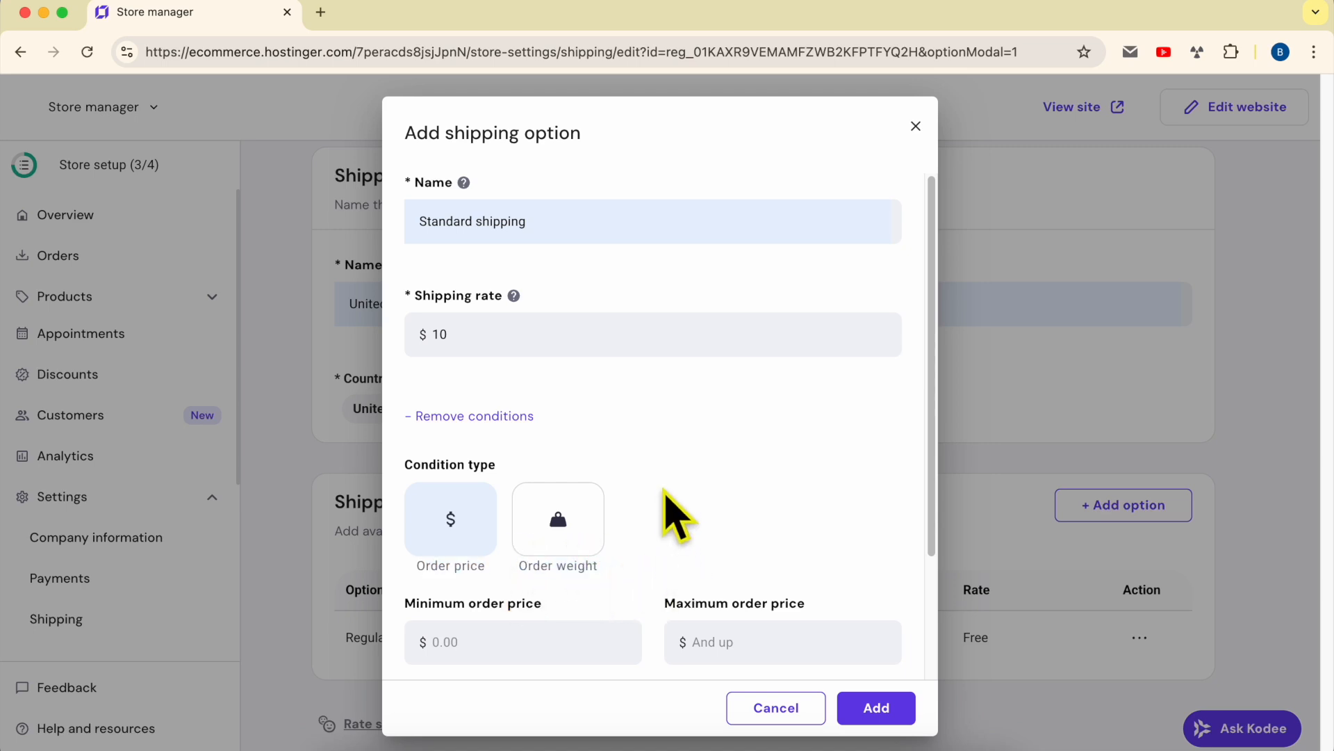
{"action": "scroll", "coordinate": [670, 512], "scroll_direction": "down", "scroll_amount": 3}
{"action": "left_click", "coordinate": [486, 259]}
{"action": "left_click", "coordinate": [886, 595]}
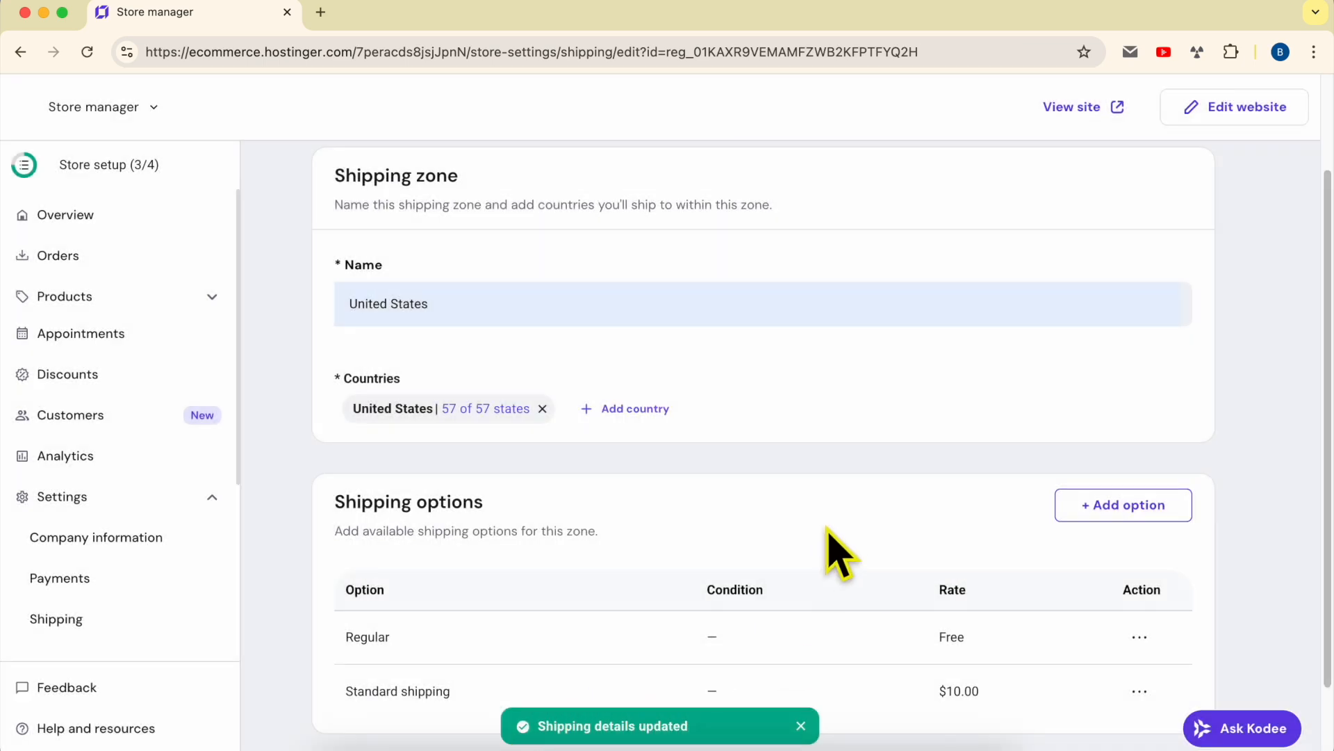
{"action": "left_click", "coordinate": [1117, 108]}
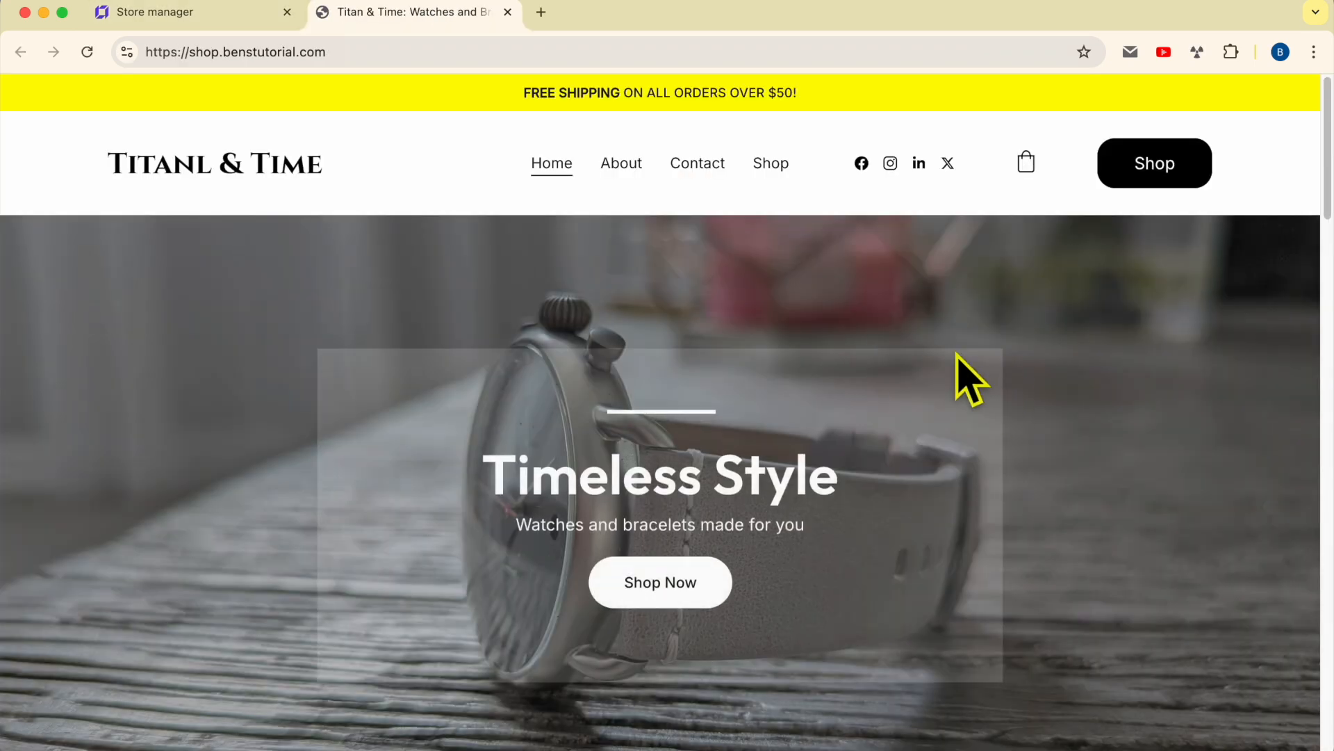
- Add the Classic Leather Watch to the bag from Shop and proceed to the $40.00 checkout
{"action": "left_click", "coordinate": [768, 167]}
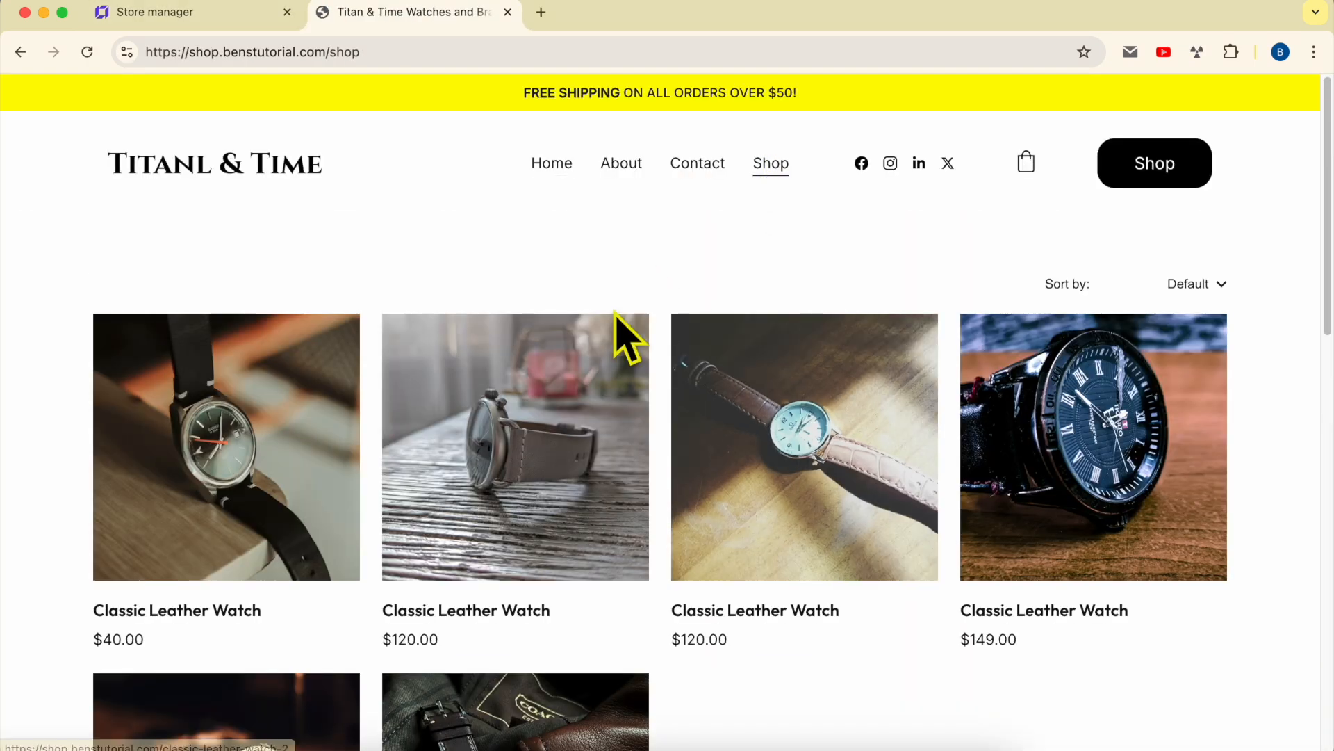
{"action": "left_click", "coordinate": [232, 507]}
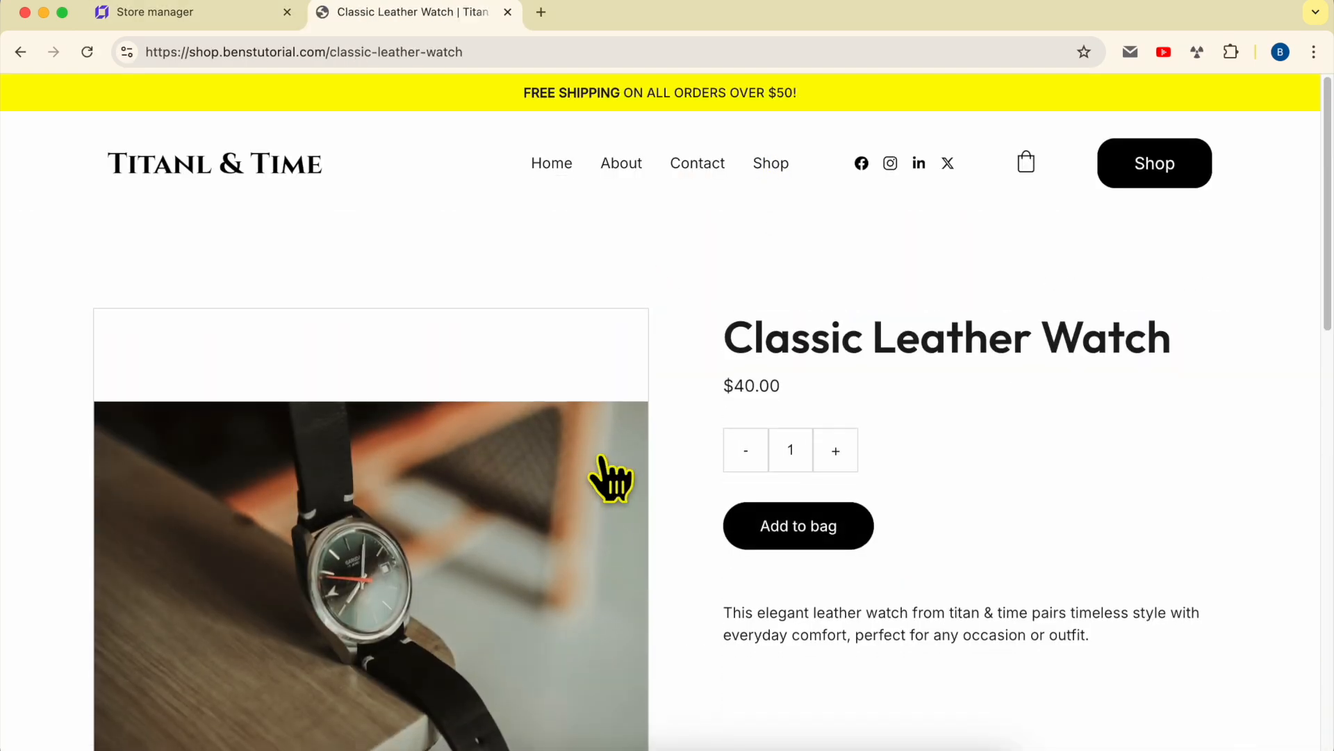
{"action": "left_click", "coordinate": [831, 528]}
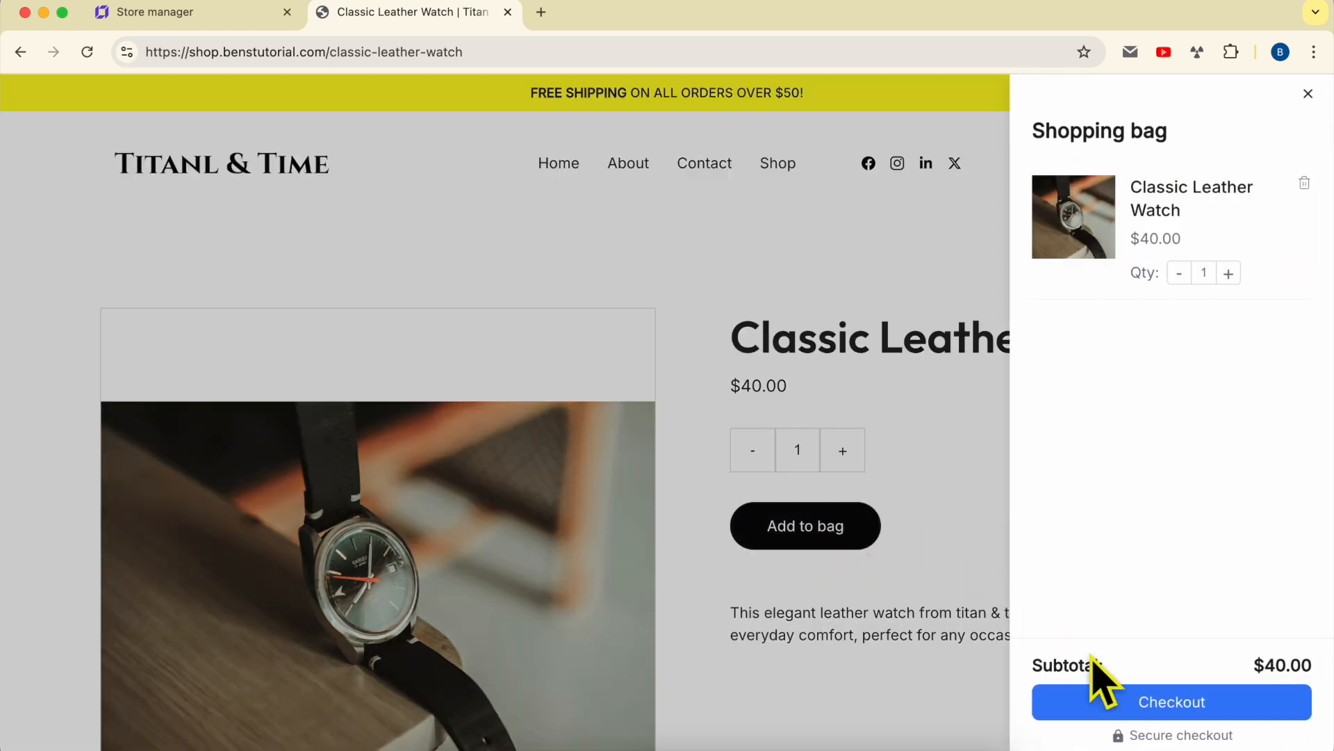
{"action": "left_click", "coordinate": [1202, 703]}
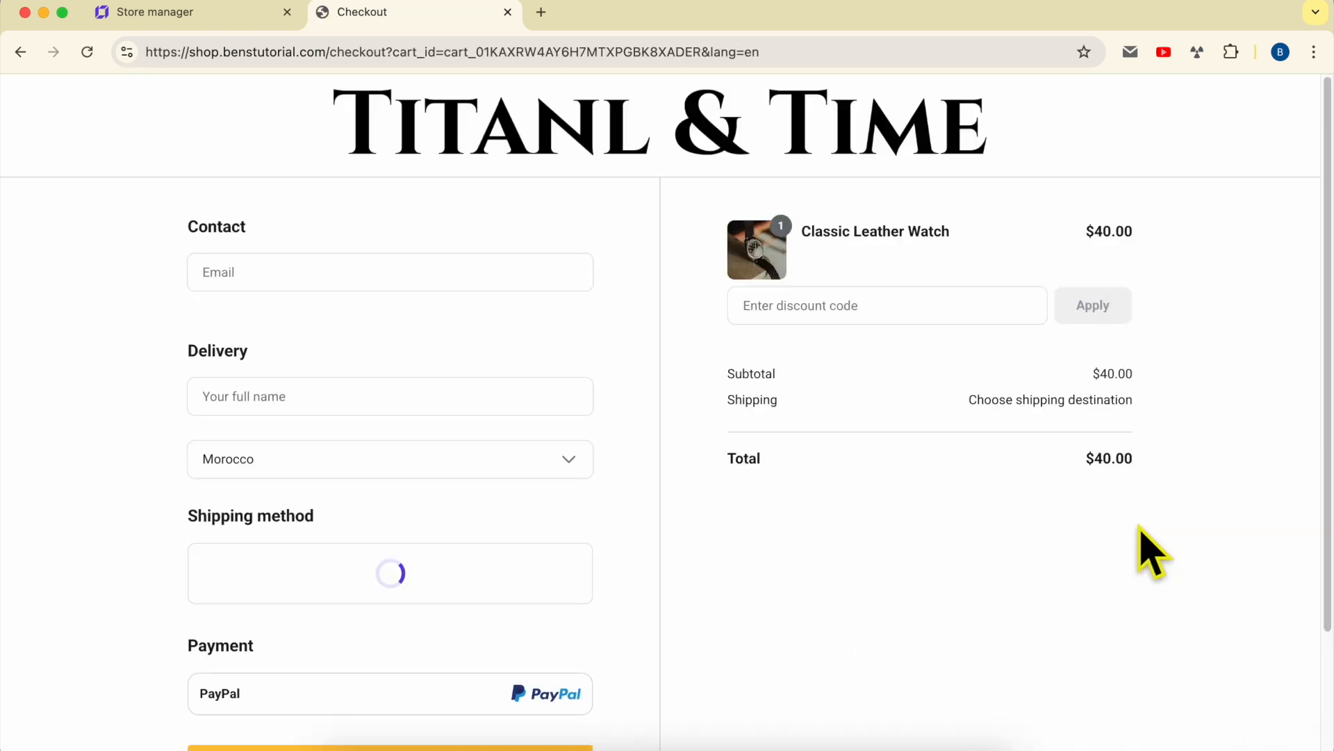
{"action": "left_click", "coordinate": [348, 453]}
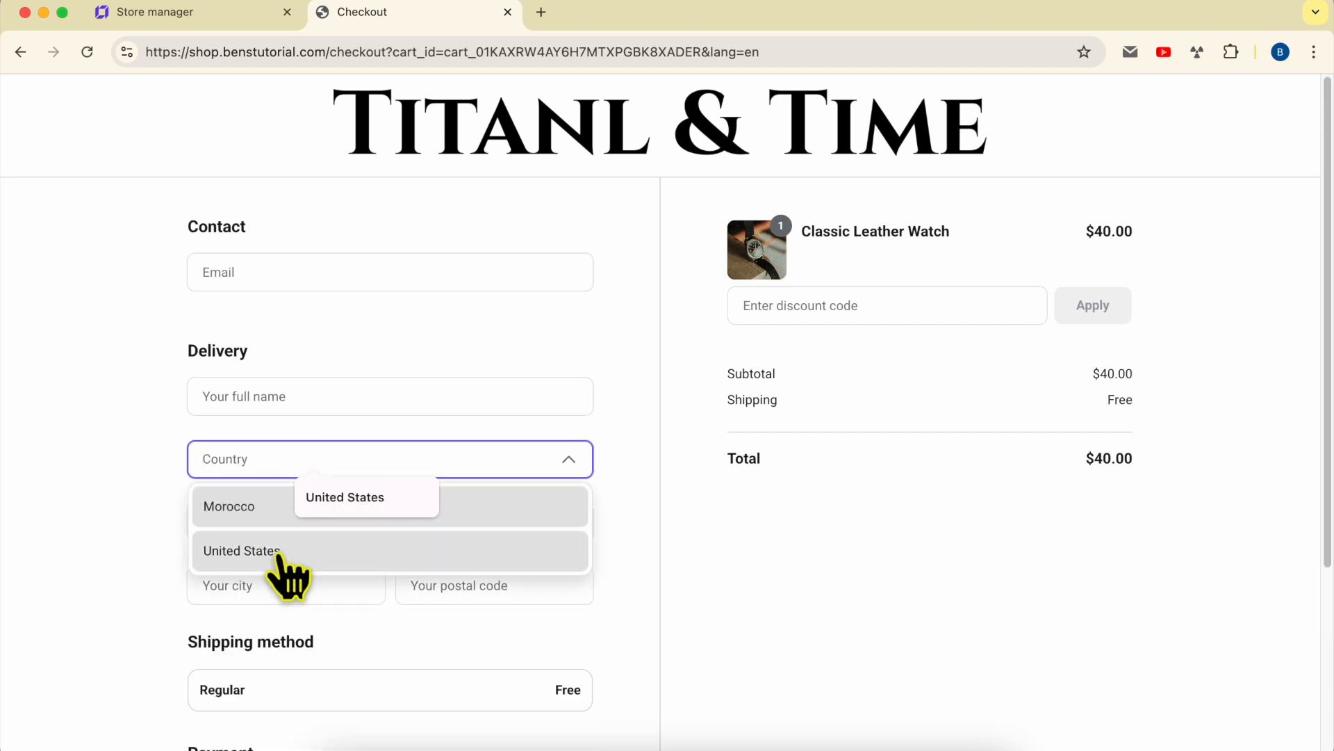
- Set the checkout delivery country to United States and state to Alabama
{"action": "left_click", "coordinate": [278, 553]}
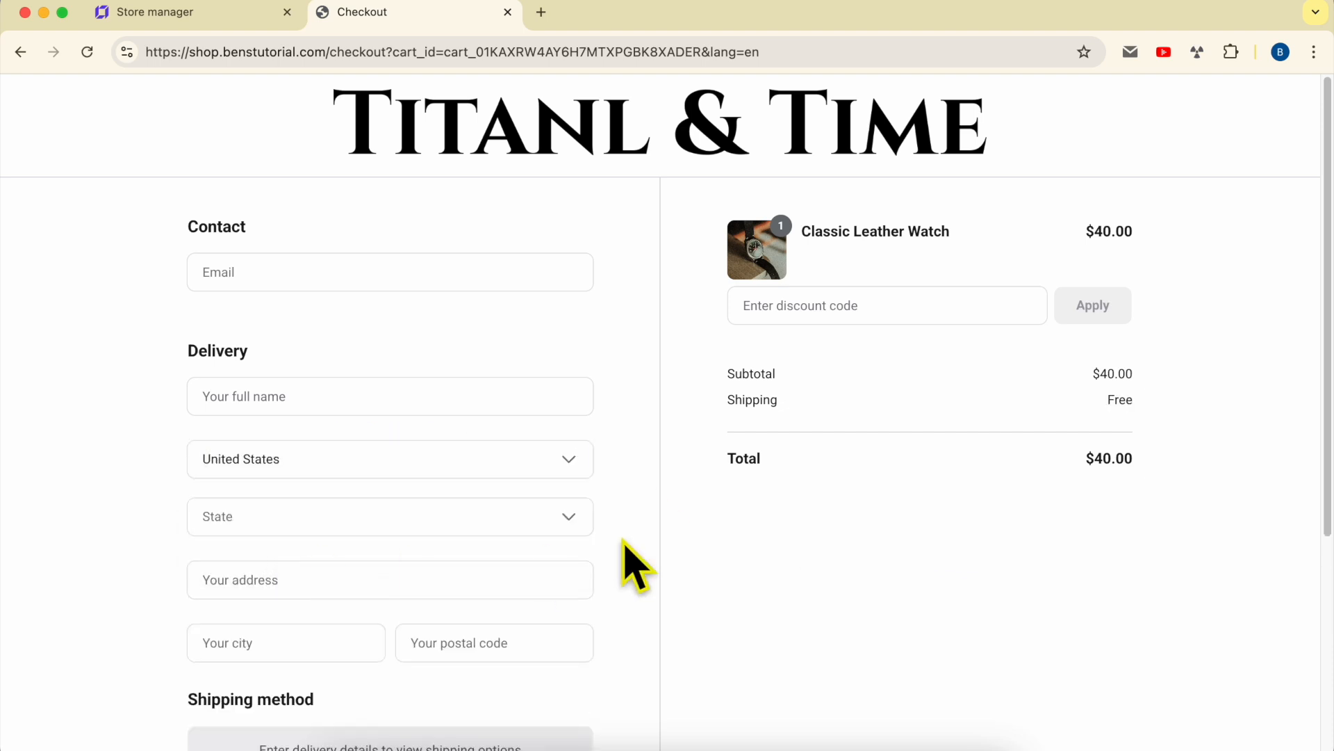
{"action": "left_click", "coordinate": [542, 518]}
{"action": "left_click", "coordinate": [351, 564]}
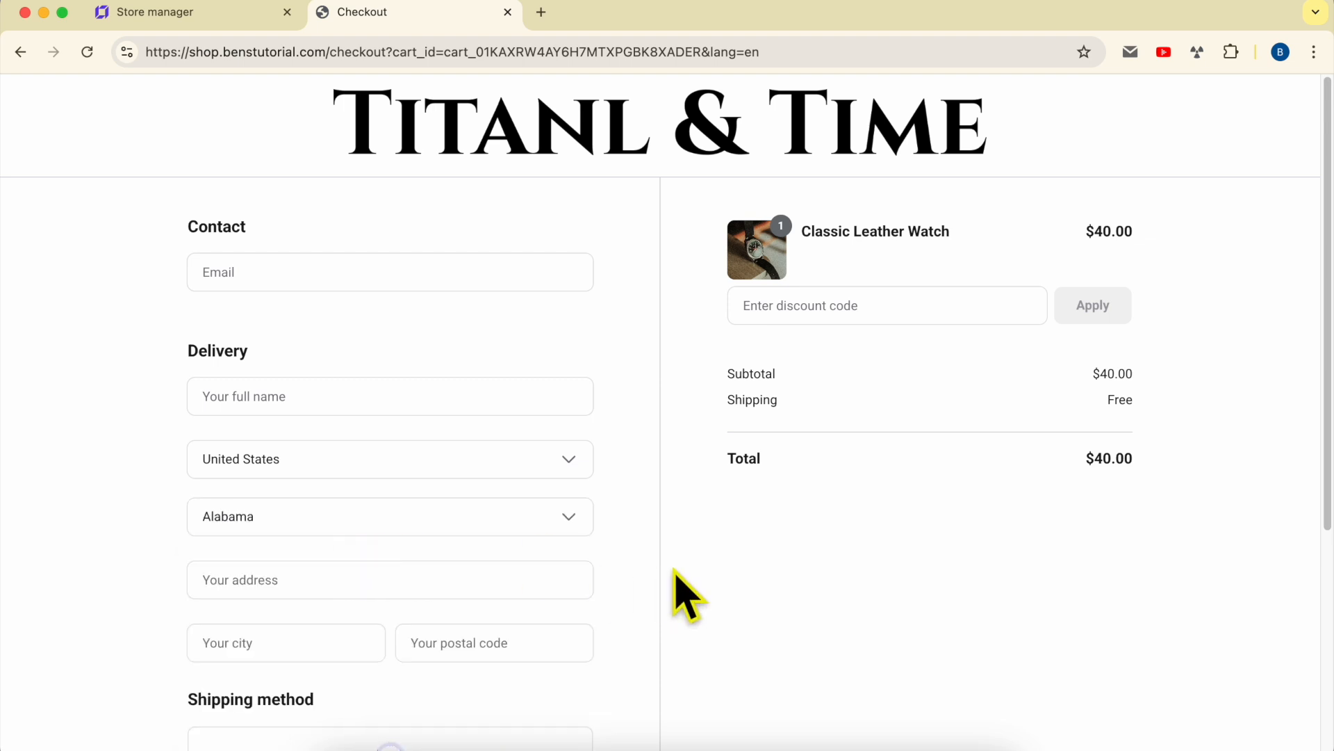
{"action": "scroll", "coordinate": [611, 559], "scroll_direction": "down", "scroll_amount": 3}
{"action": "left_click_drag", "start_coordinate": [194, 533], "coordinate": [316, 535]}
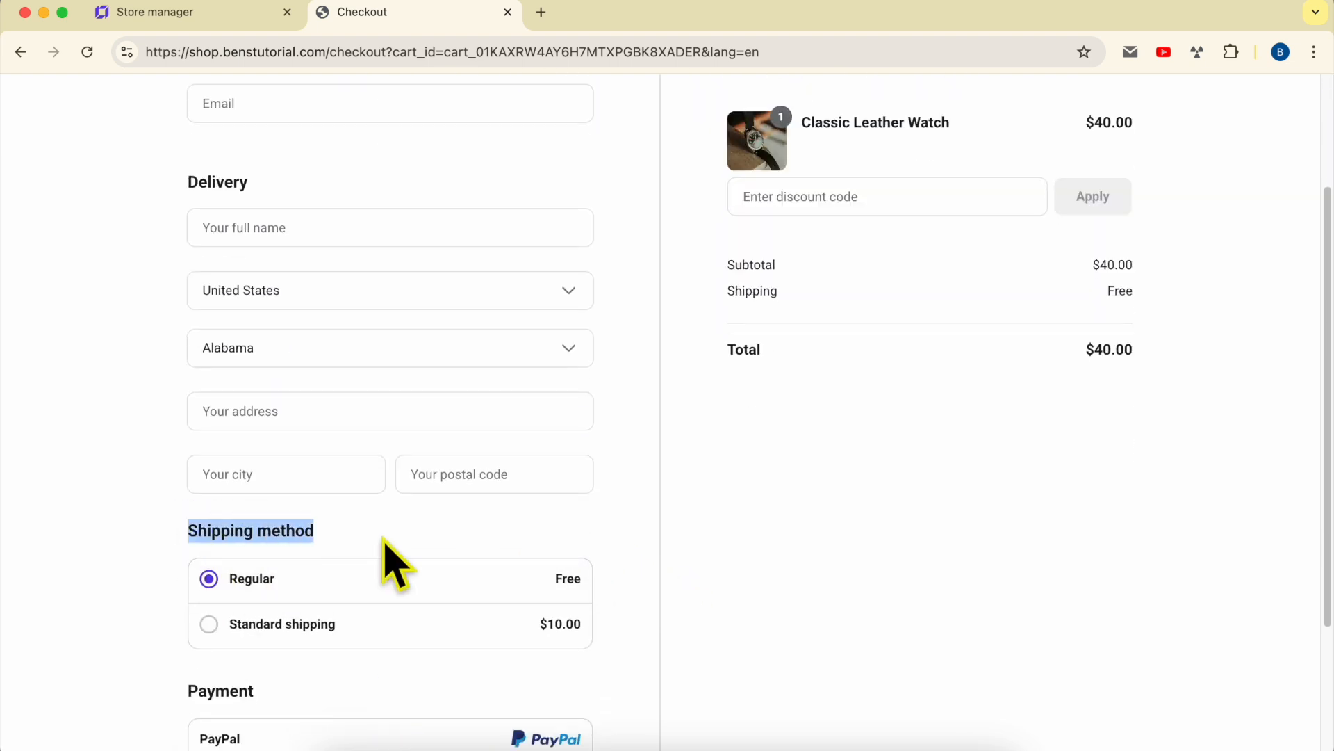
{"action": "left_click", "coordinate": [687, 513]}
{"action": "scroll", "coordinate": [687, 512], "scroll_direction": "down", "scroll_amount": 3}
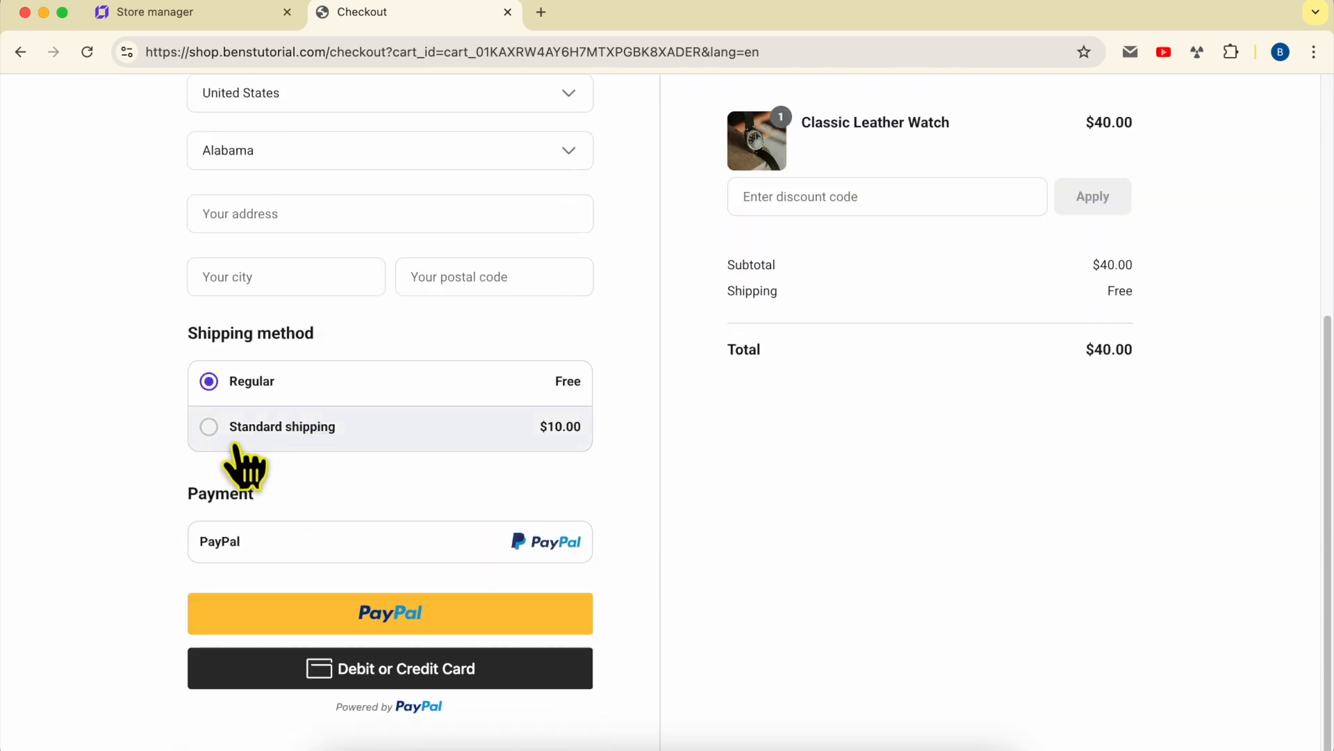
- Compare $10 Standard shipping with free Regular, then return to the store manager's shipping zones
{"action": "left_click", "coordinate": [268, 428]}
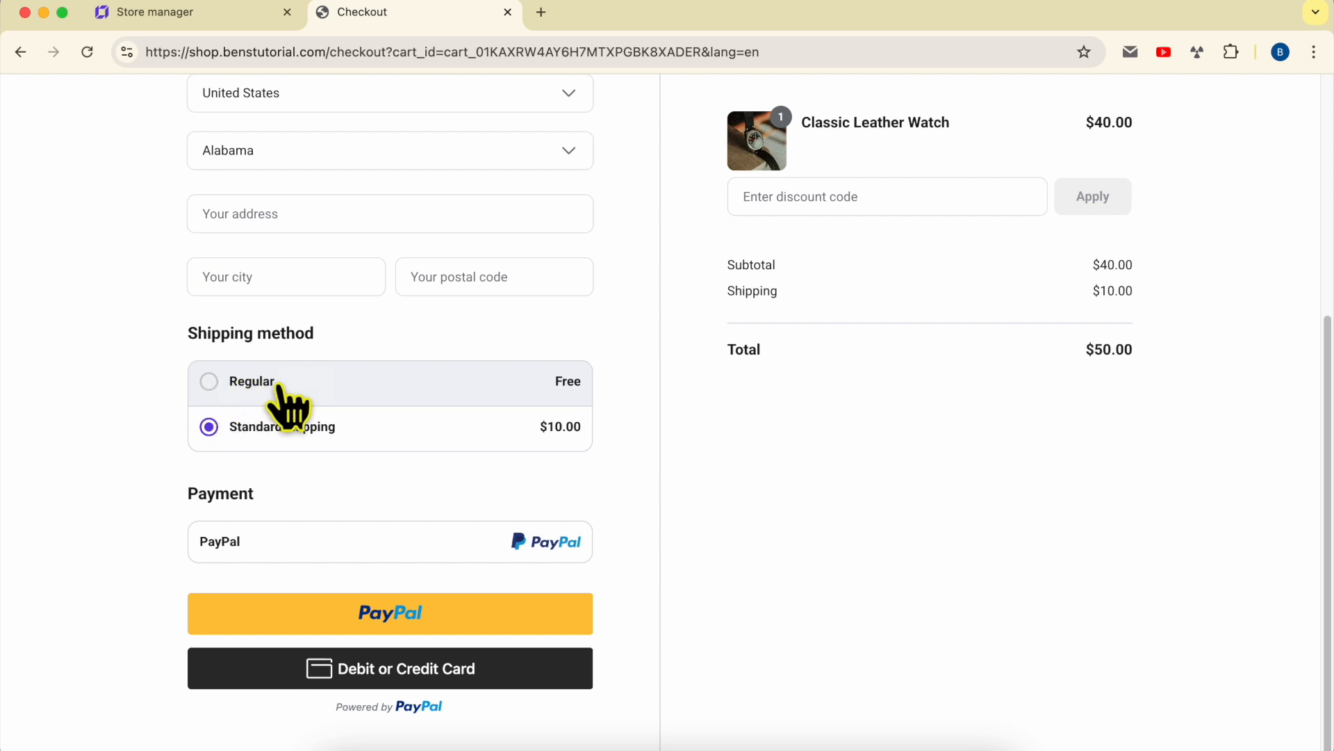
{"action": "left_click", "coordinate": [298, 390]}
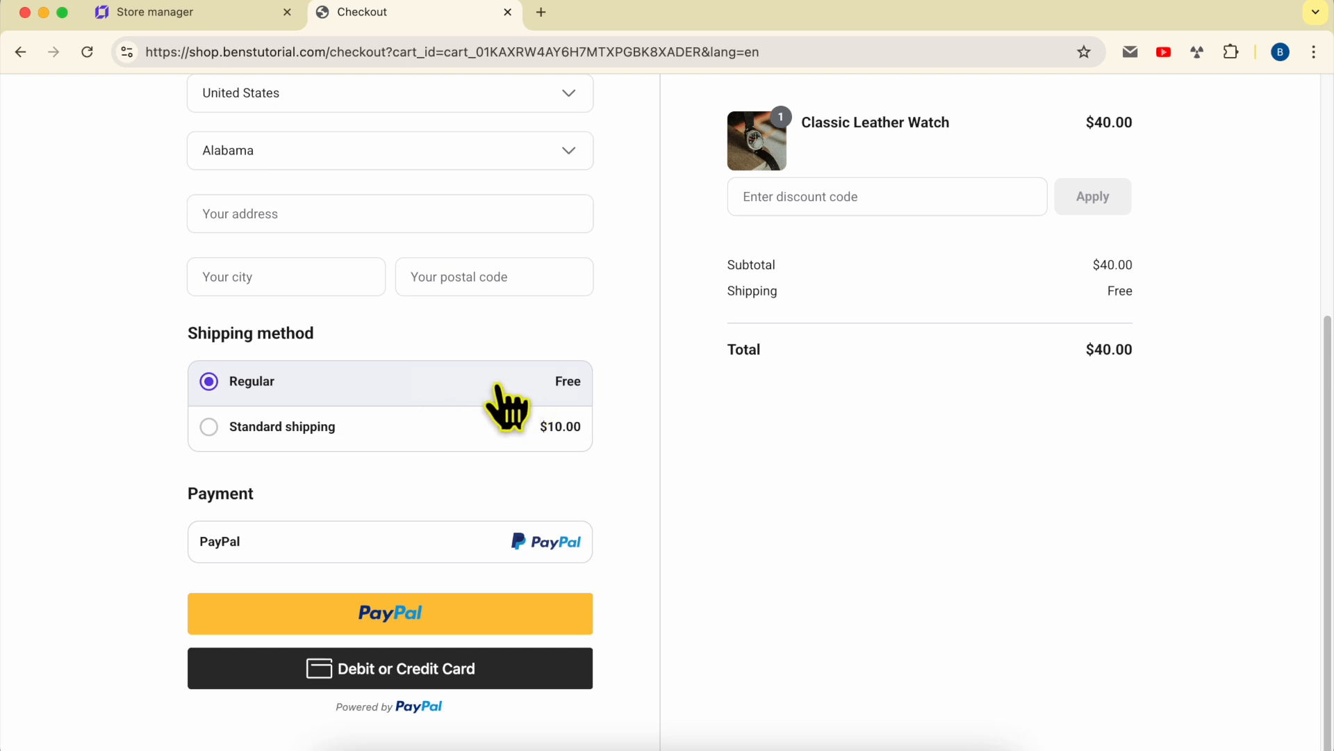
{"action": "left_click", "coordinate": [209, 13]}
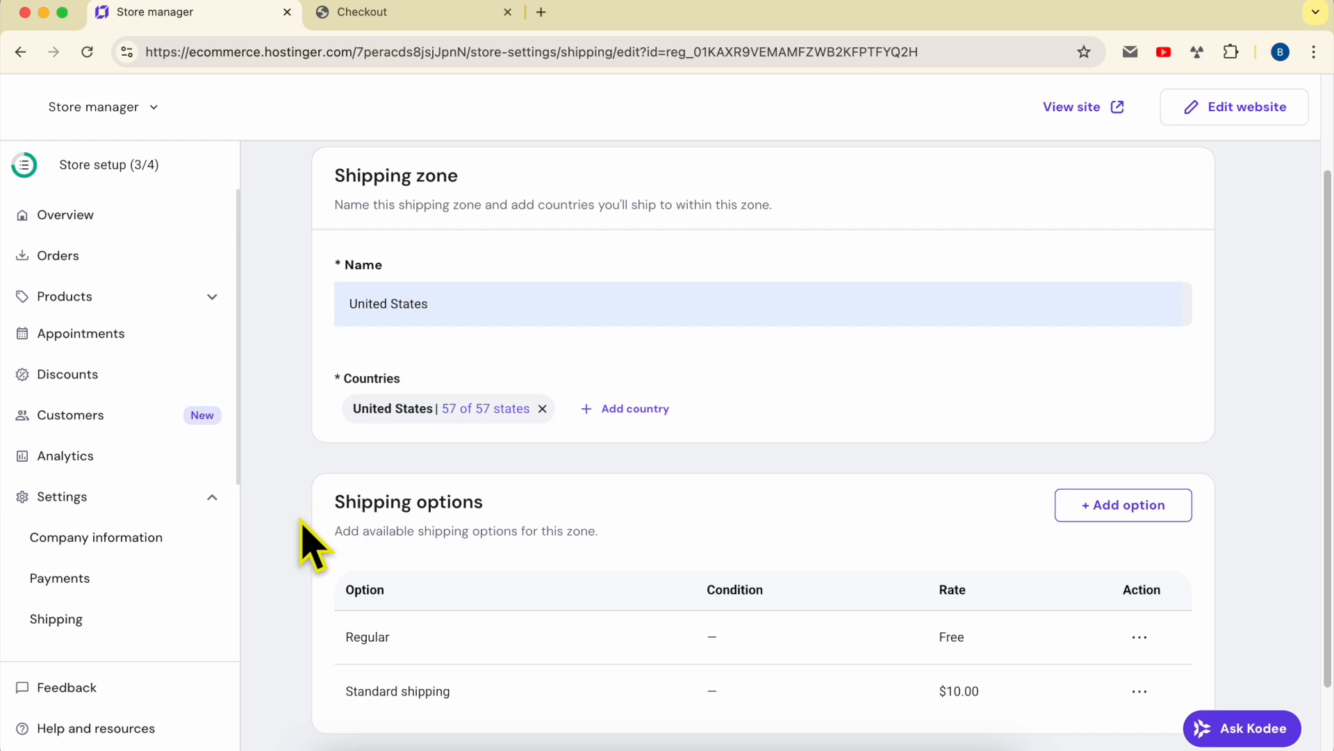
{"action": "left_click", "coordinate": [142, 620]}
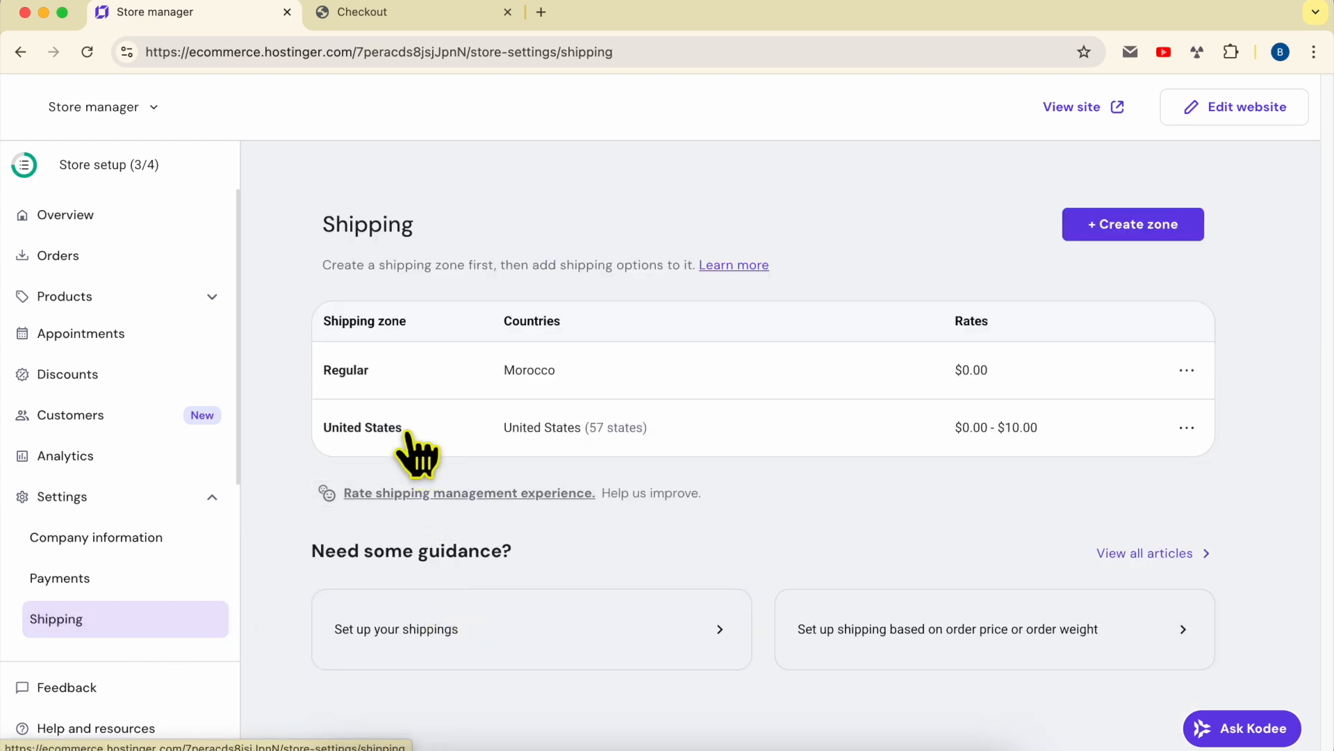
- Delete the free Regular option from the United States zone and reload the storefront checkout
{"action": "left_click", "coordinate": [411, 437]}
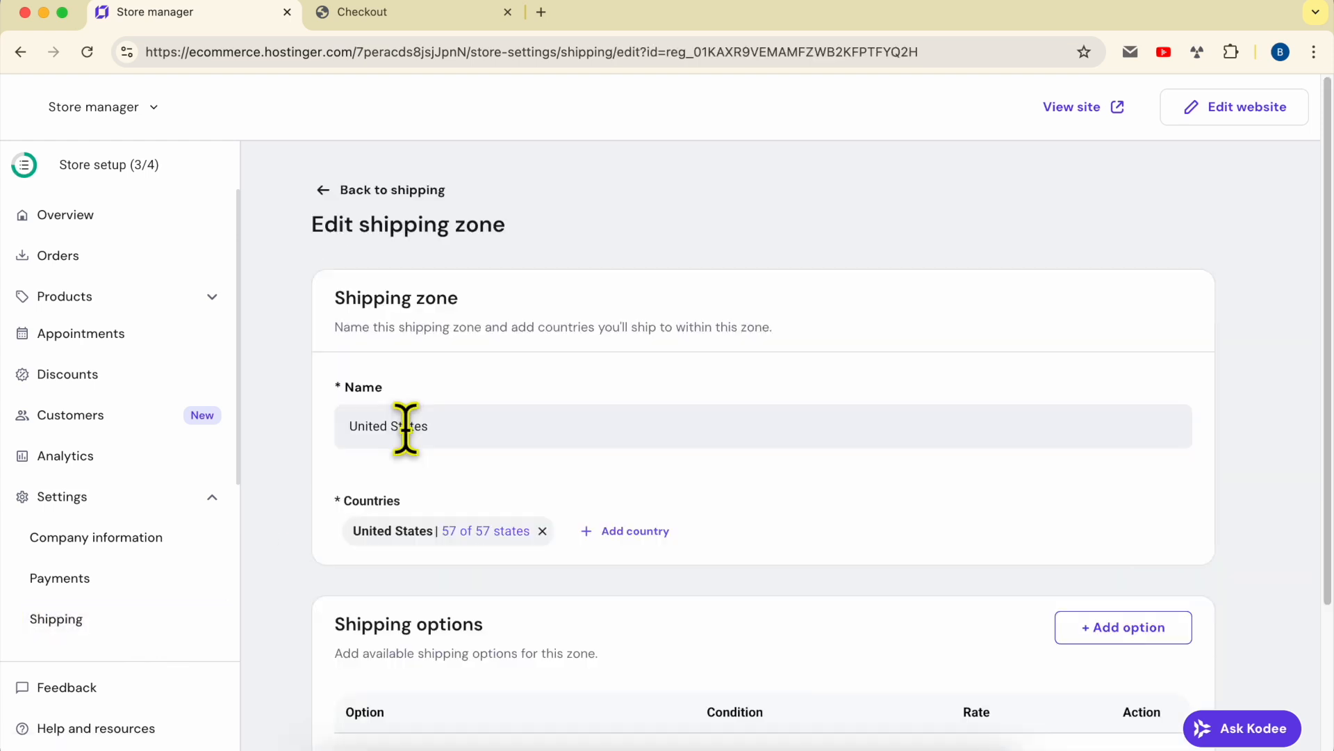
{"action": "scroll", "coordinate": [506, 428], "scroll_direction": "down", "scroll_amount": 3}
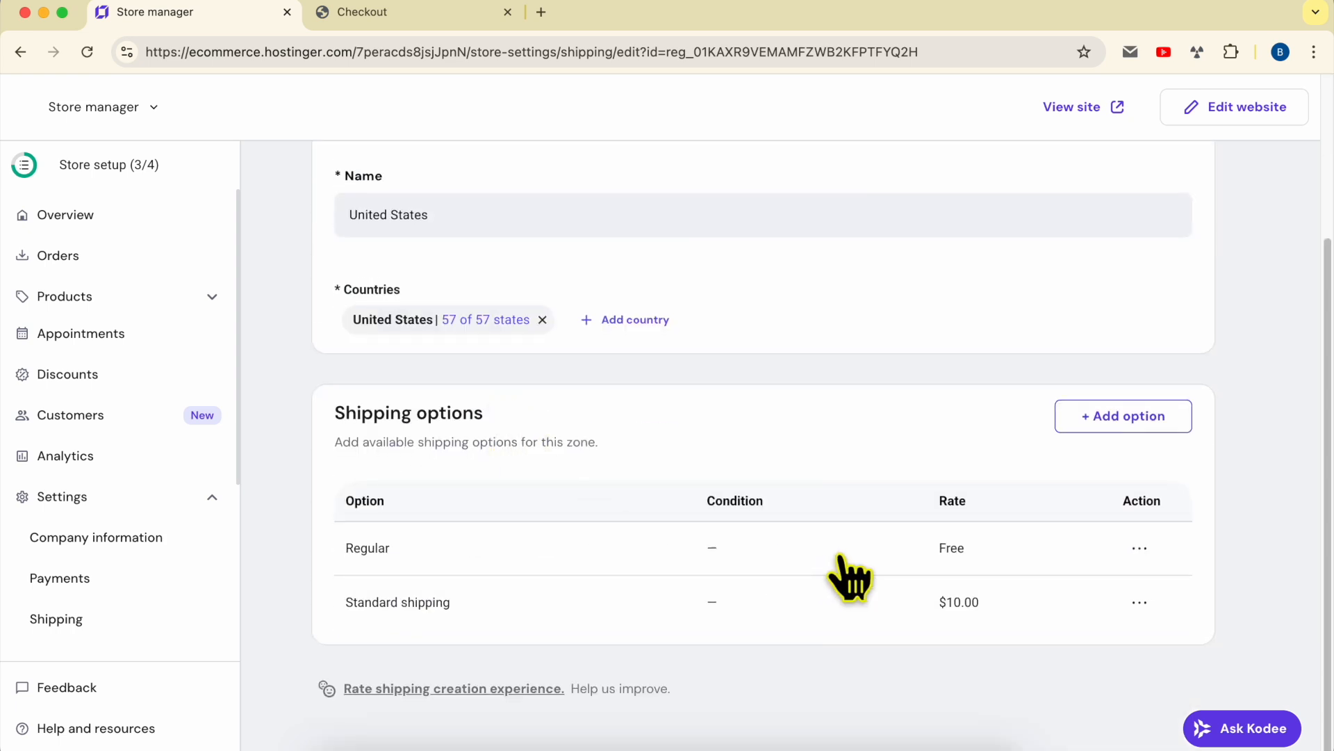
{"action": "left_click_drag", "start_coordinate": [327, 609], "coordinate": [495, 603]}
{"action": "left_click_drag", "start_coordinate": [327, 549], "coordinate": [681, 549]}
{"action": "left_click", "coordinate": [1137, 549]}
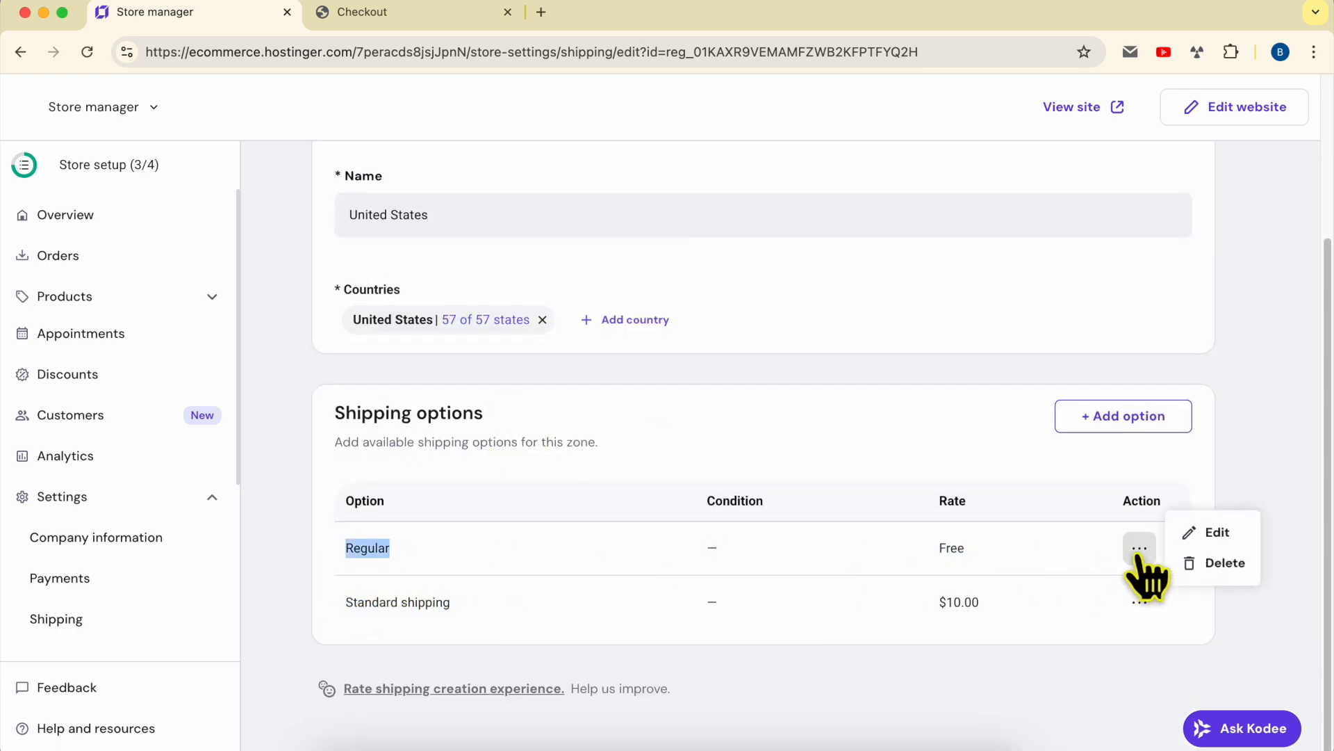
{"action": "left_click", "coordinate": [1216, 560]}
{"action": "left_click", "coordinate": [844, 471]}
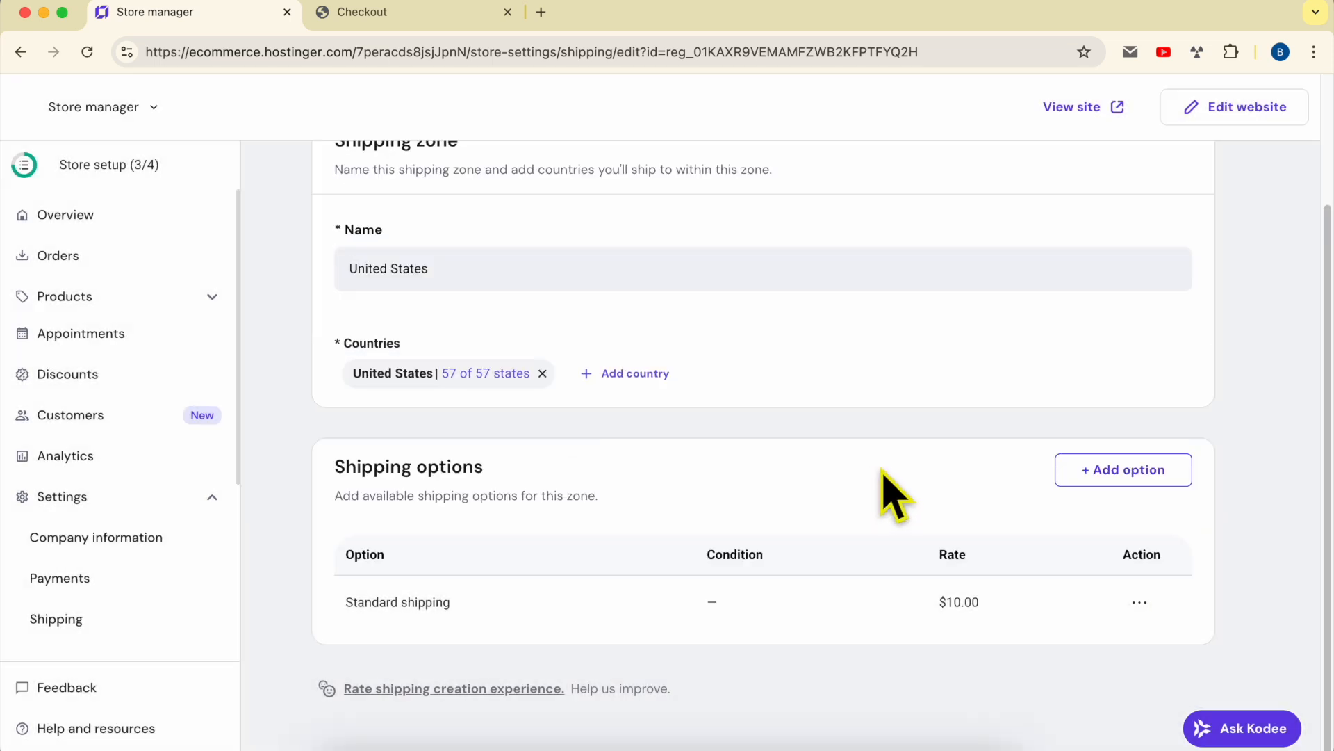
{"action": "left_click", "coordinate": [375, 14]}
{"action": "left_click", "coordinate": [87, 52]}
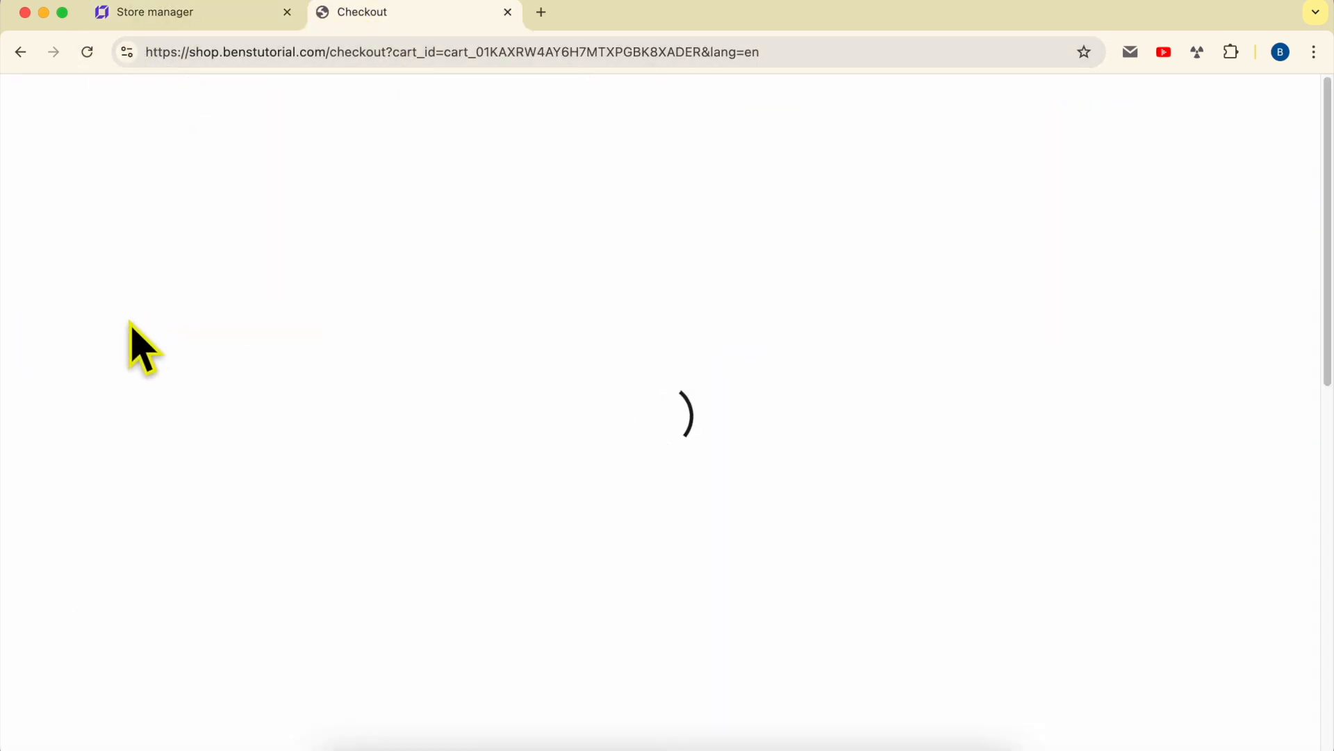
- Verify checkout lists only Standard shipping at $10.00, with $40.00 subtotal and $50.00 total
{"action": "scroll", "coordinate": [143, 361], "scroll_direction": "down", "scroll_amount": 5}
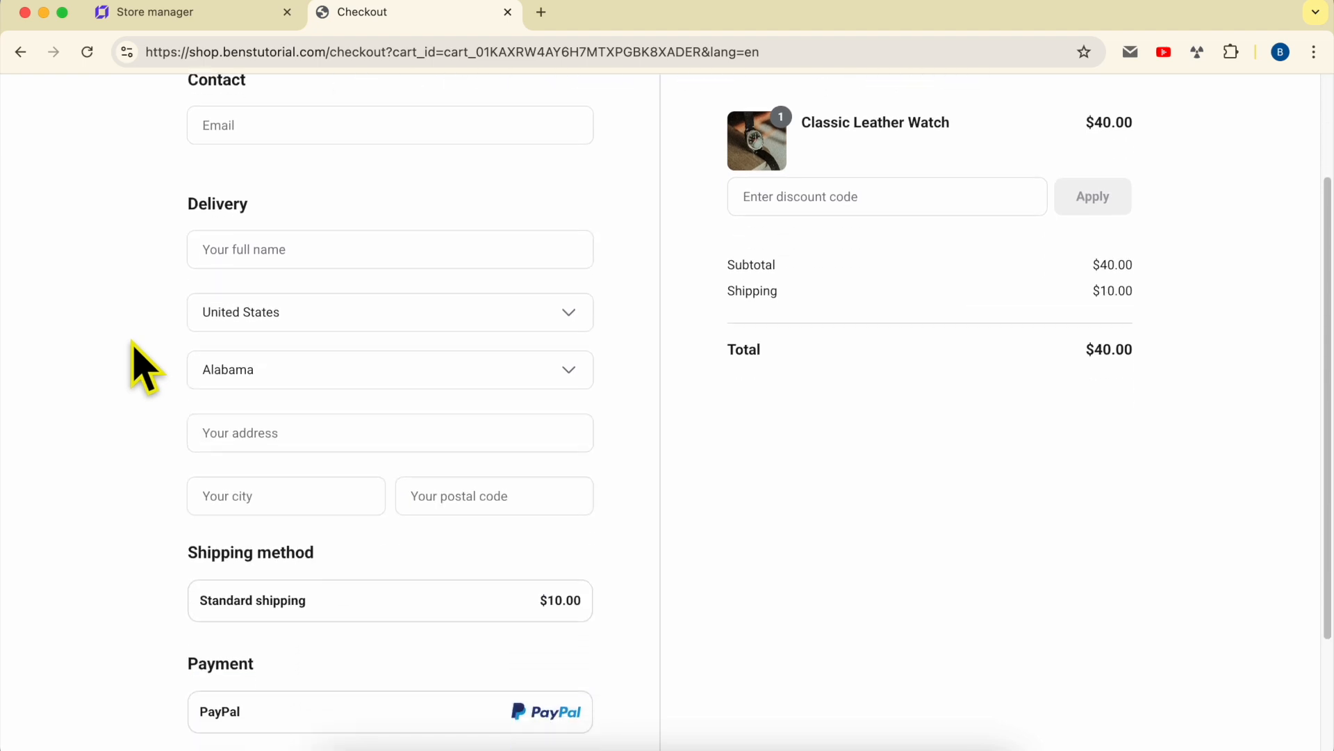
{"action": "left_click_drag", "start_coordinate": [171, 440], "coordinate": [549, 431]}
{"action": "left_click", "coordinate": [626, 430]}
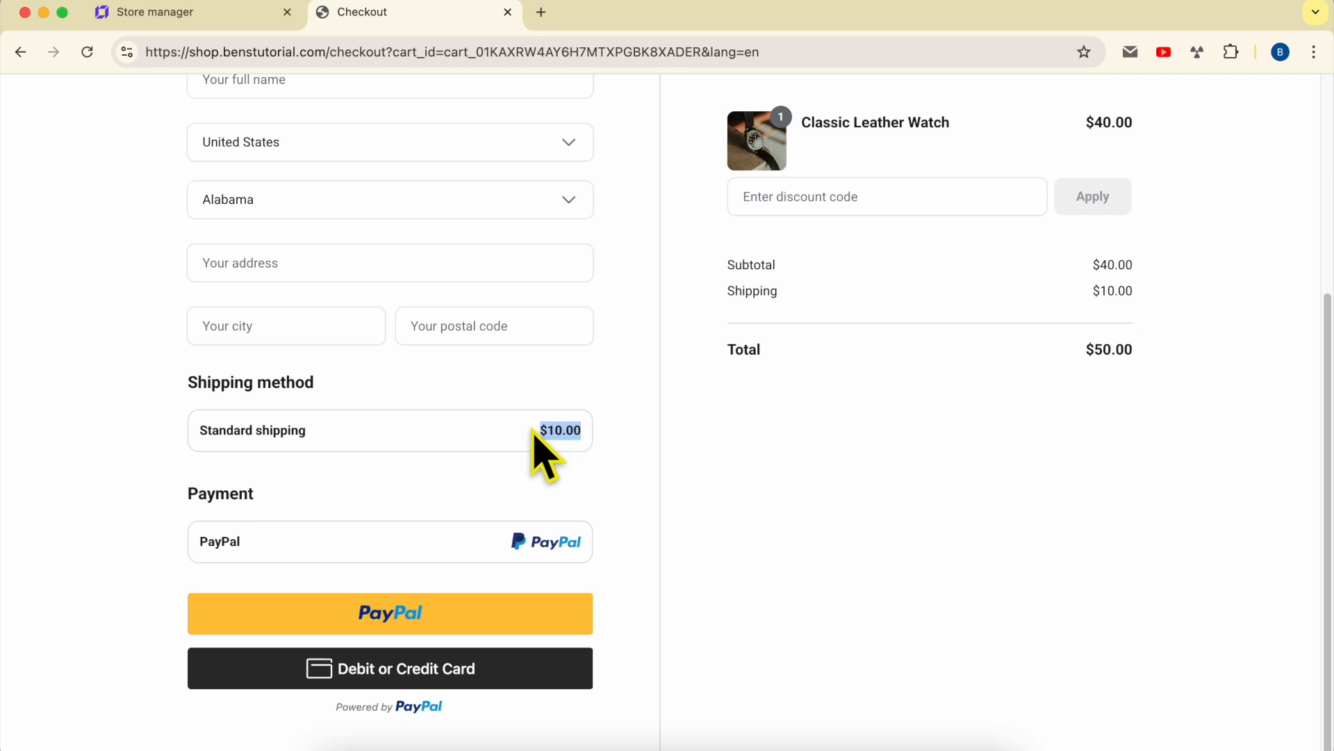
{"action": "left_click", "coordinate": [685, 441]}
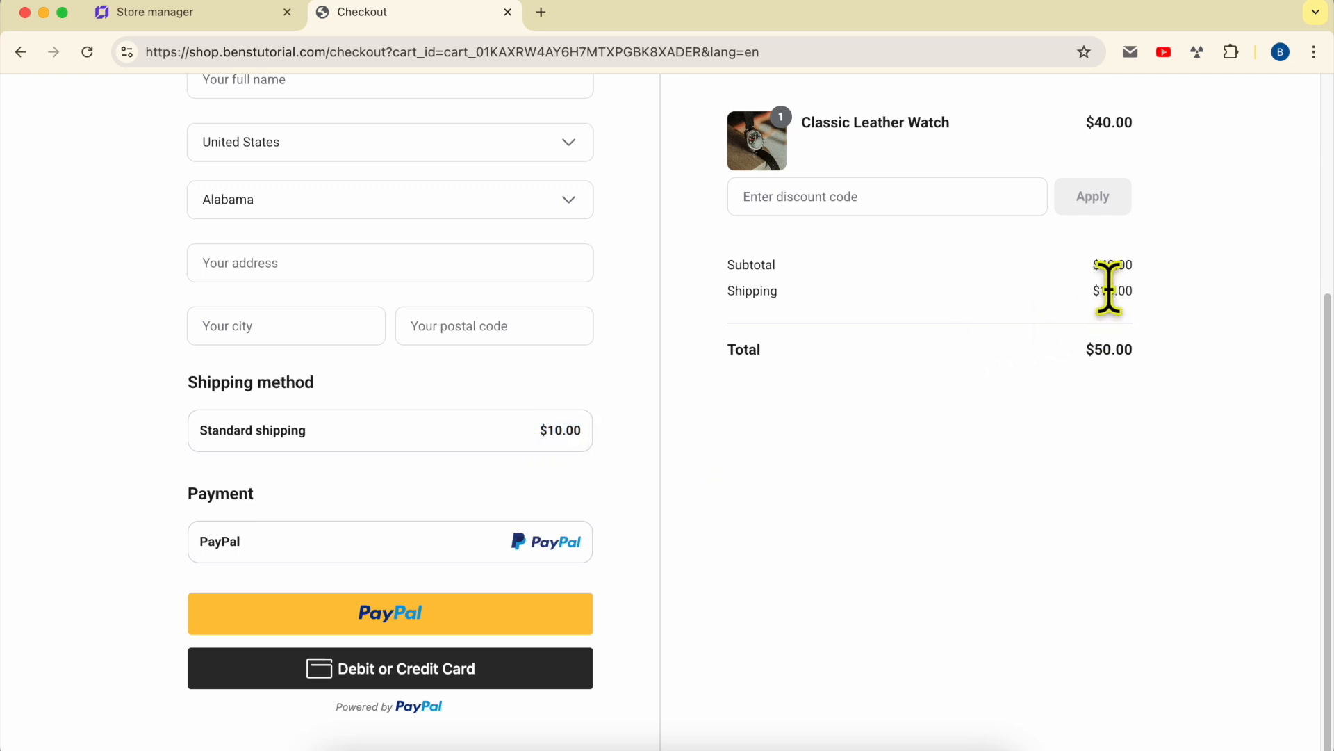
{"action": "left_click_drag", "start_coordinate": [1115, 260], "coordinate": [1121, 285]}
{"action": "left_click_drag", "start_coordinate": [1117, 342], "coordinate": [1171, 387]}
{"action": "left_click", "coordinate": [795, 444]}
{"action": "left_click_drag", "start_coordinate": [167, 429], "coordinate": [415, 434]}
{"action": "left_click", "coordinate": [666, 452]}
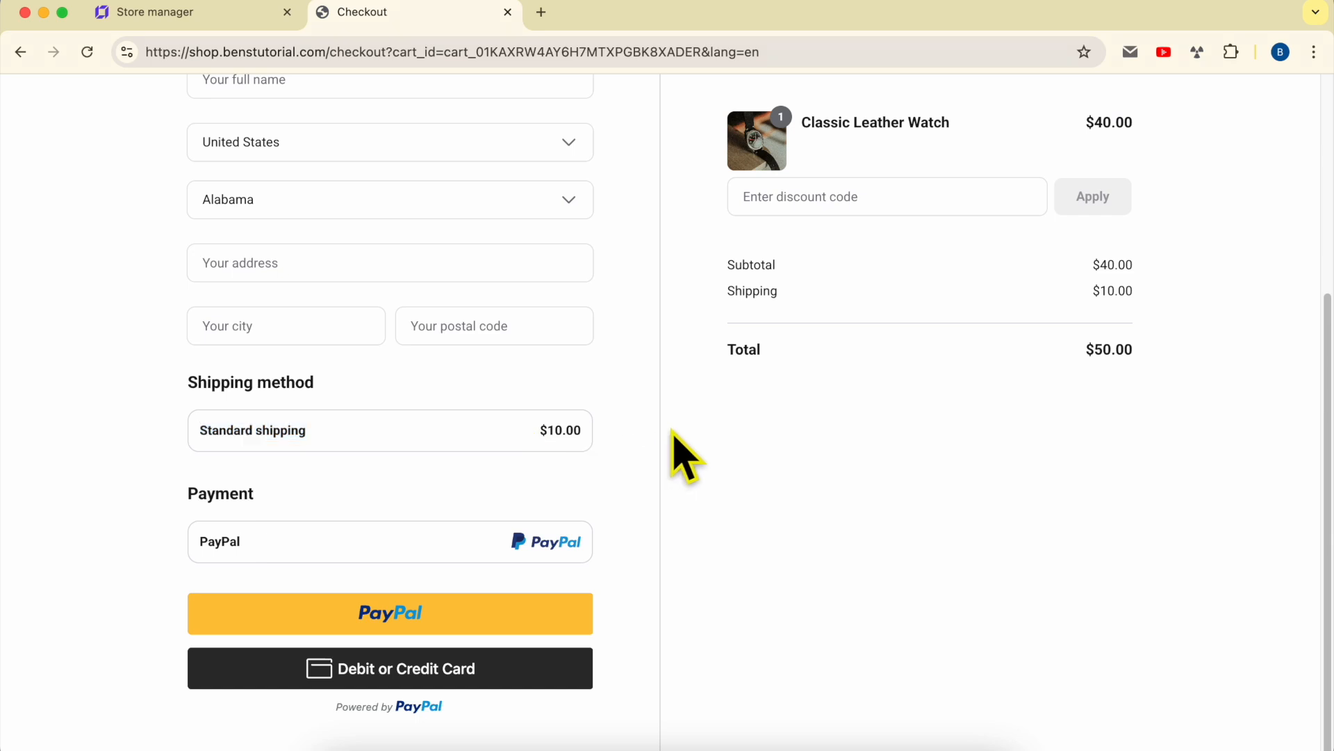